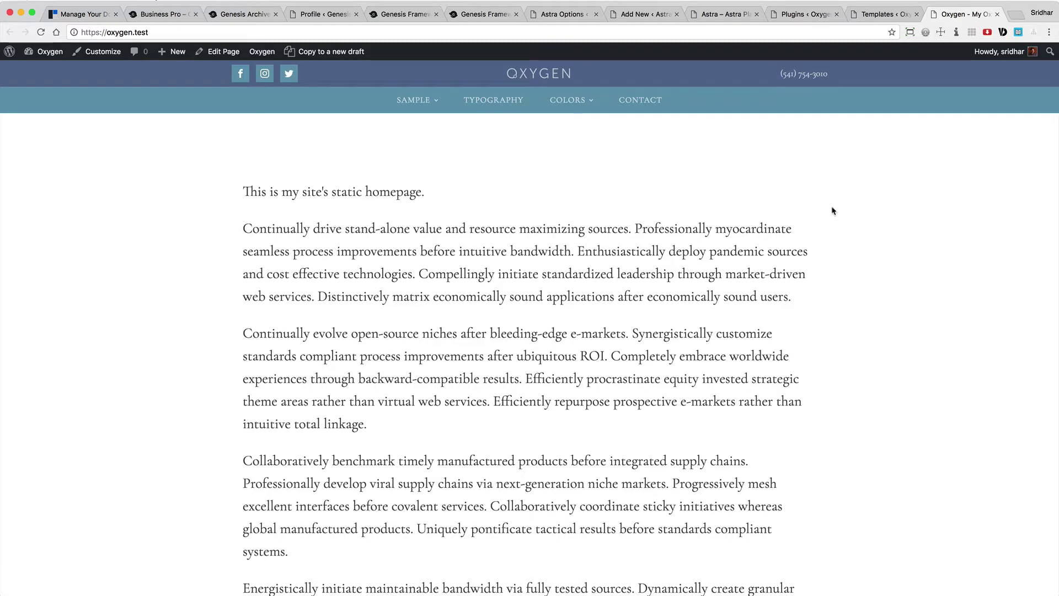
Review the homepage down to the footer, then switch to the Oxygen Templates list
scroll(852, 273, down, 5)
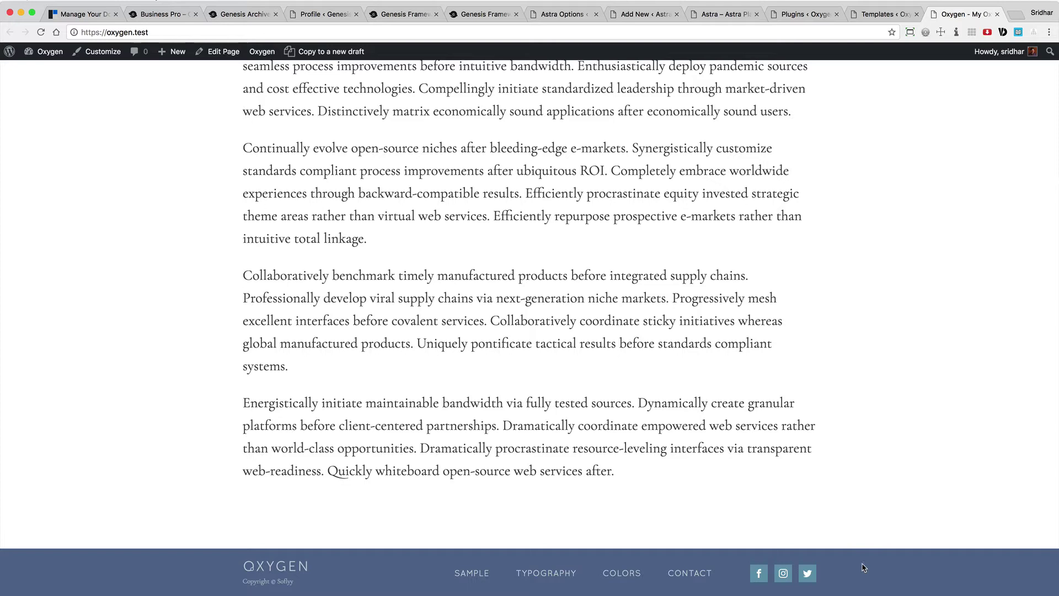
scroll(885, 312, up, 5)
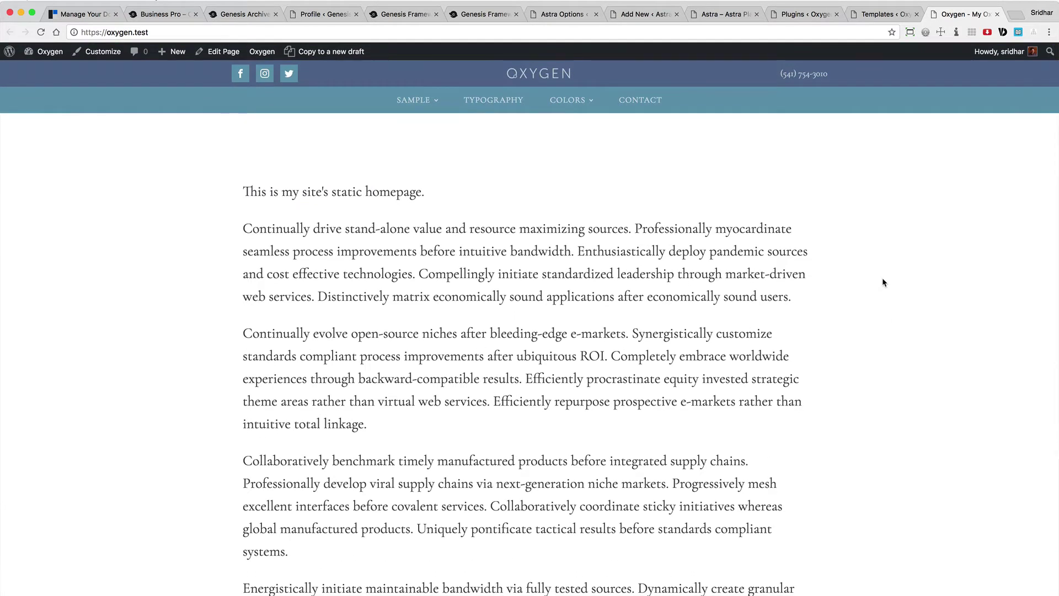
key(ctrl+shift+Tab)
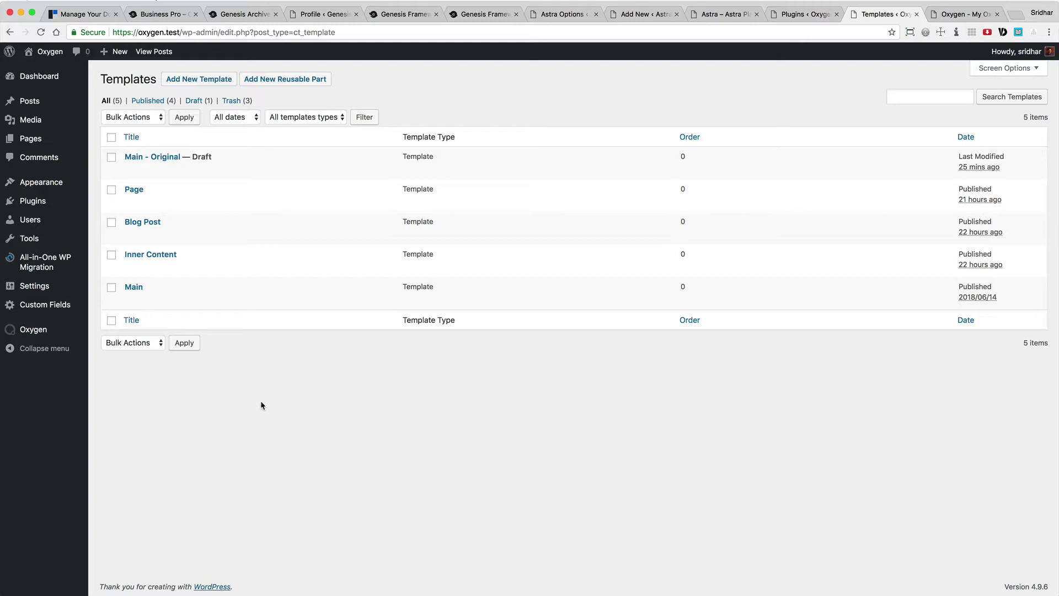
click(134, 288)
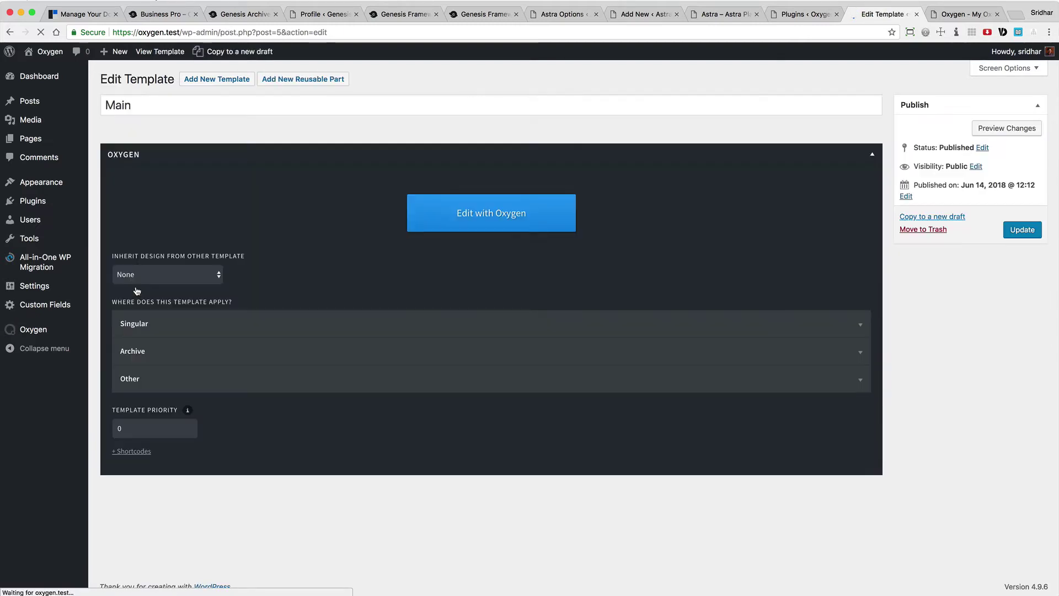
click(190, 379)
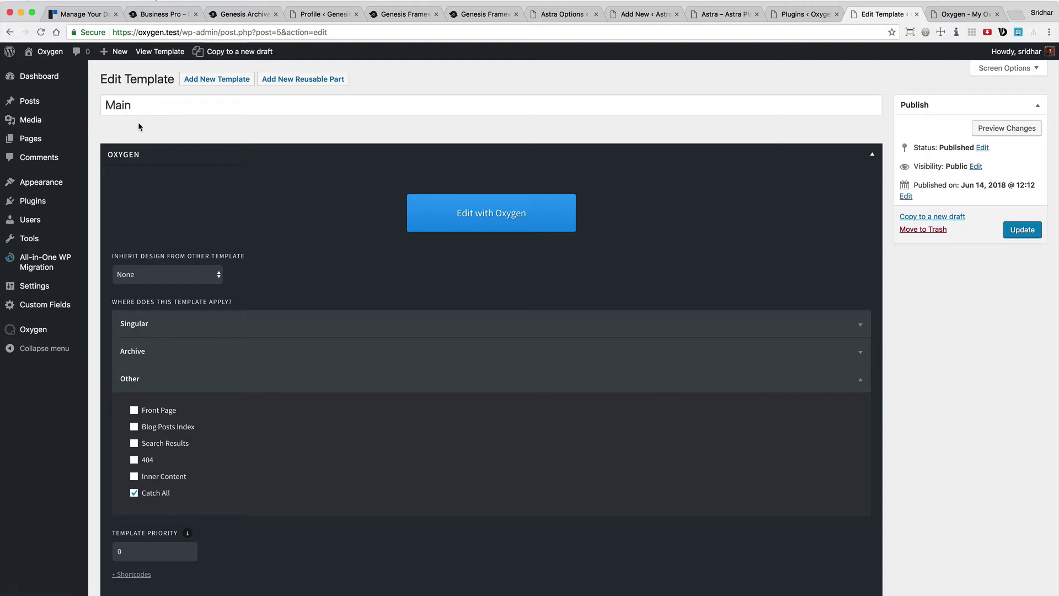
click(9, 32)
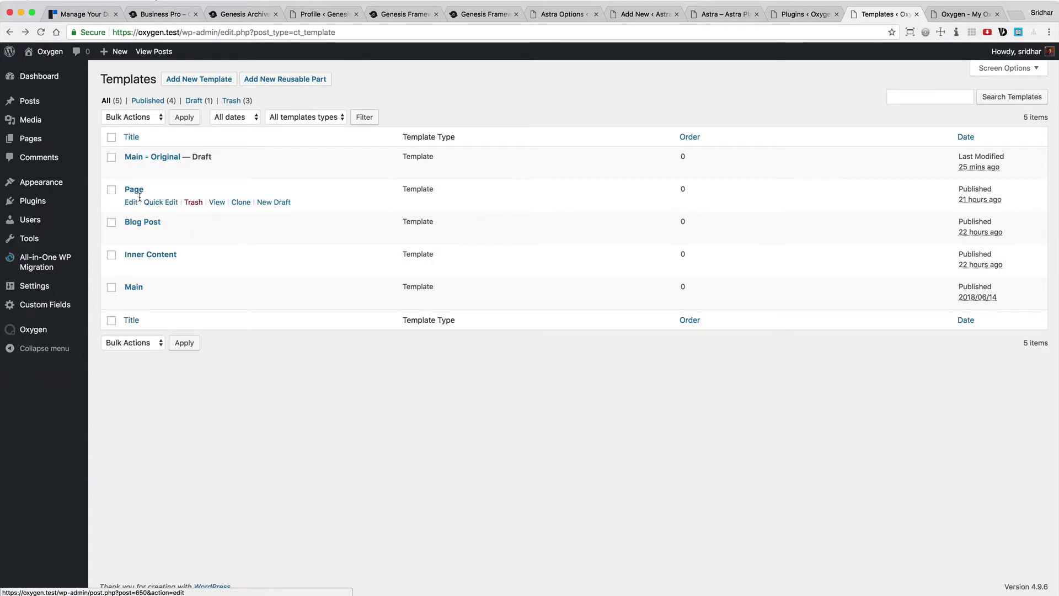
click(136, 193)
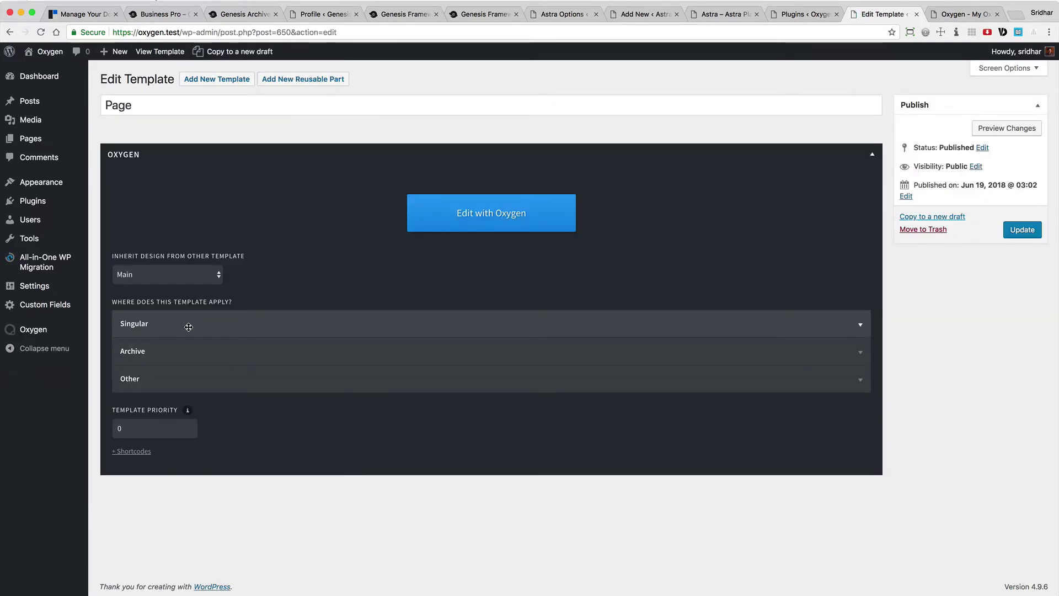
click(252, 330)
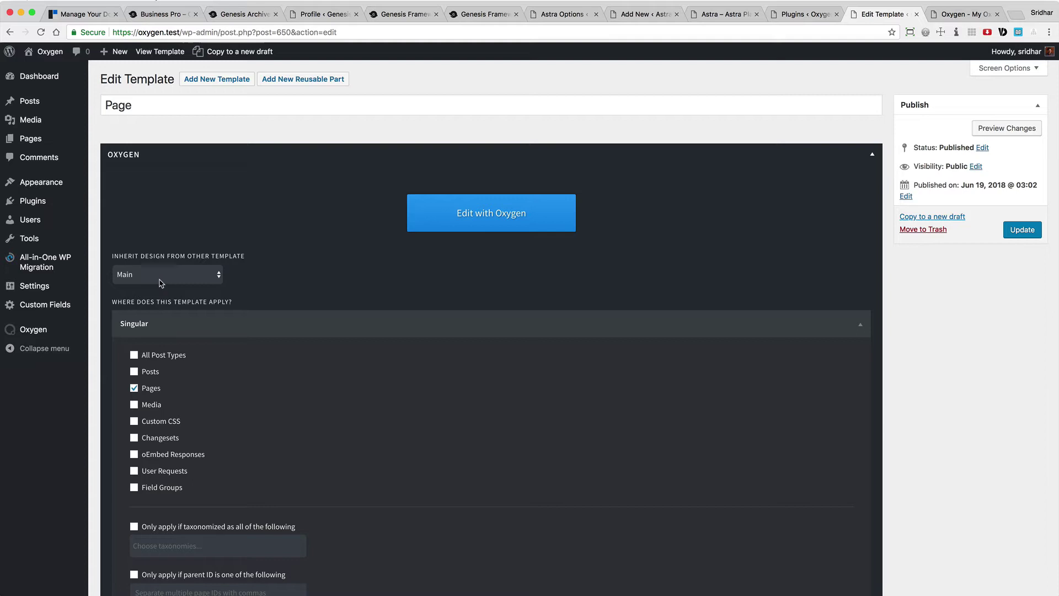
click(10, 32)
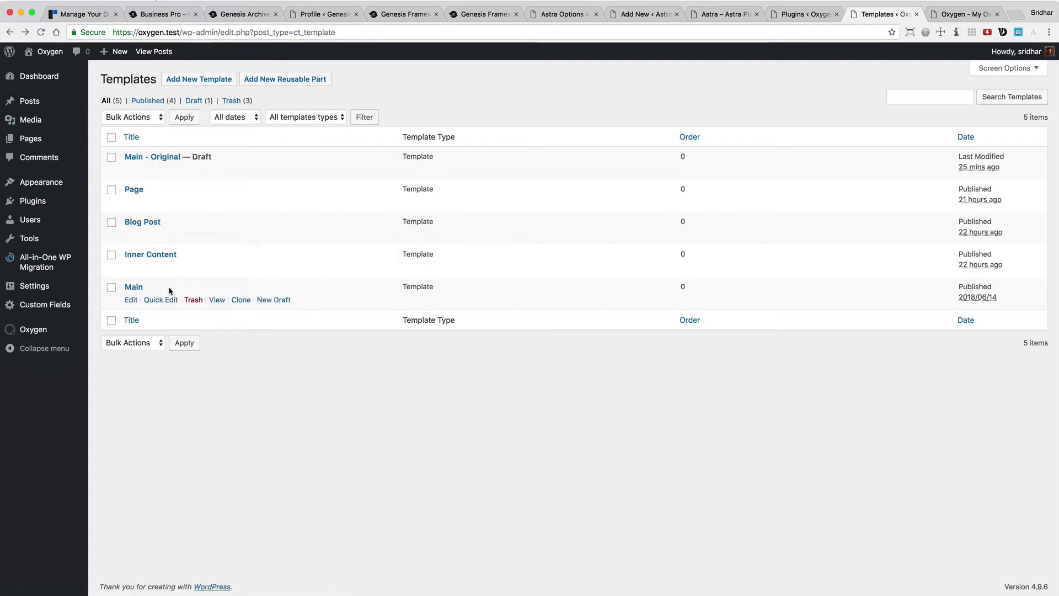
Open the Main template in the Oxygen visual editor and preview it with the Home page
click(134, 288)
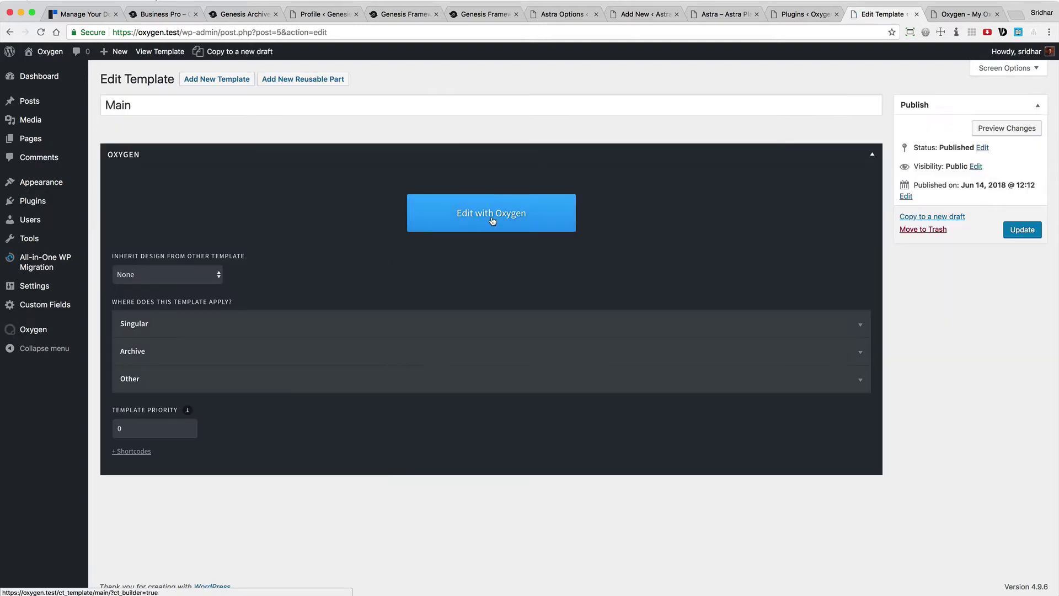
click(493, 221)
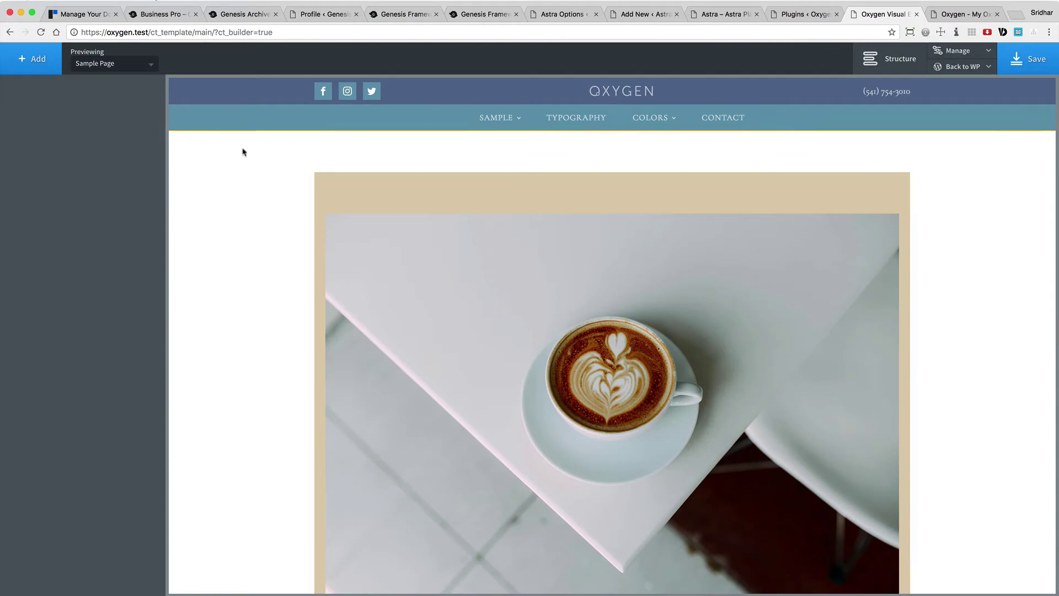
click(133, 69)
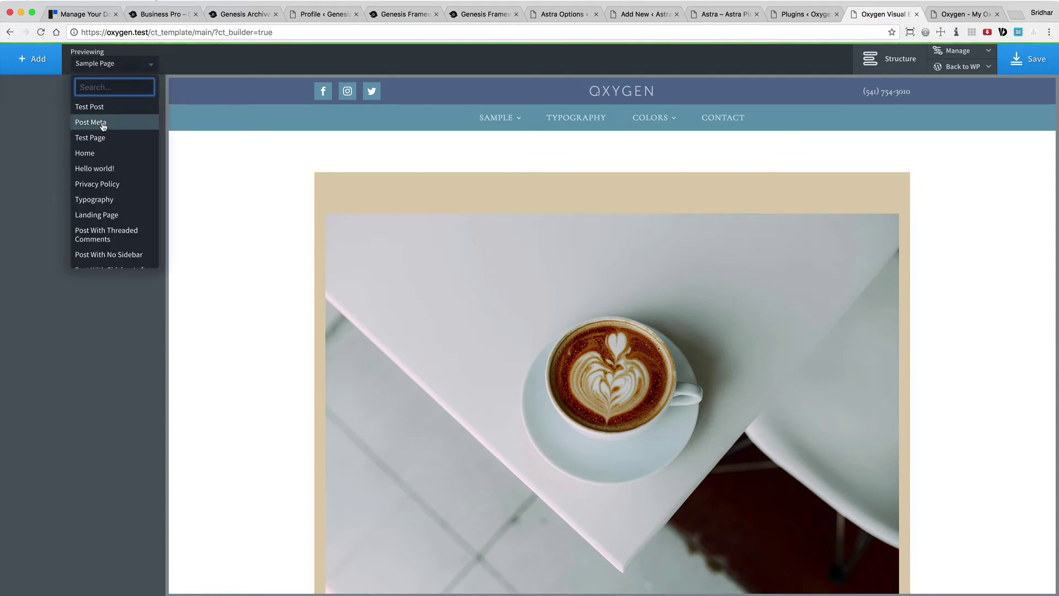
click(116, 155)
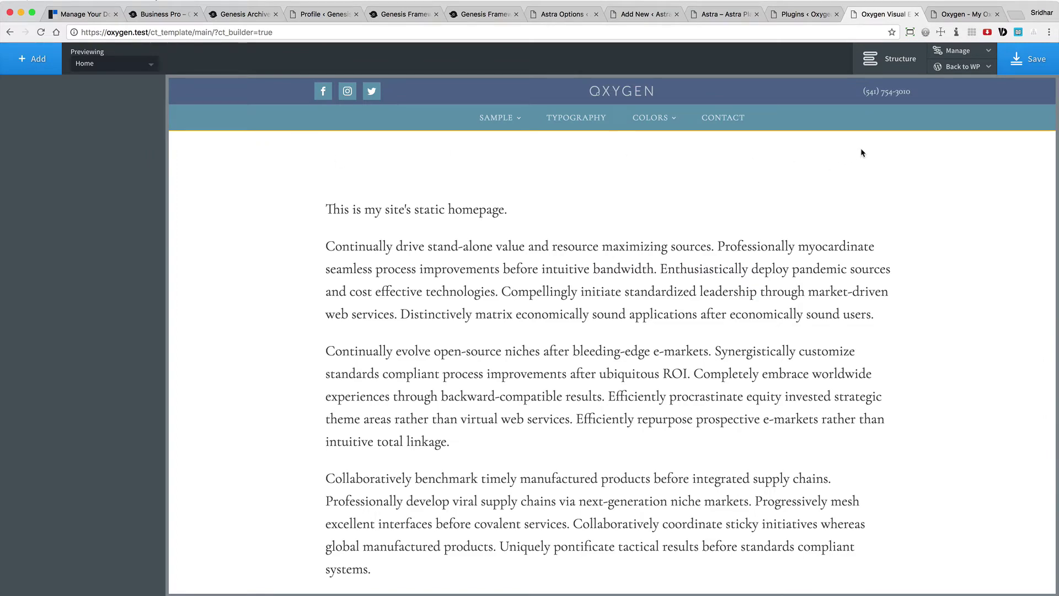
In the Structure panel, expand Section (#68) to show Inner Content (#70) between Tight Header and Footer
click(898, 73)
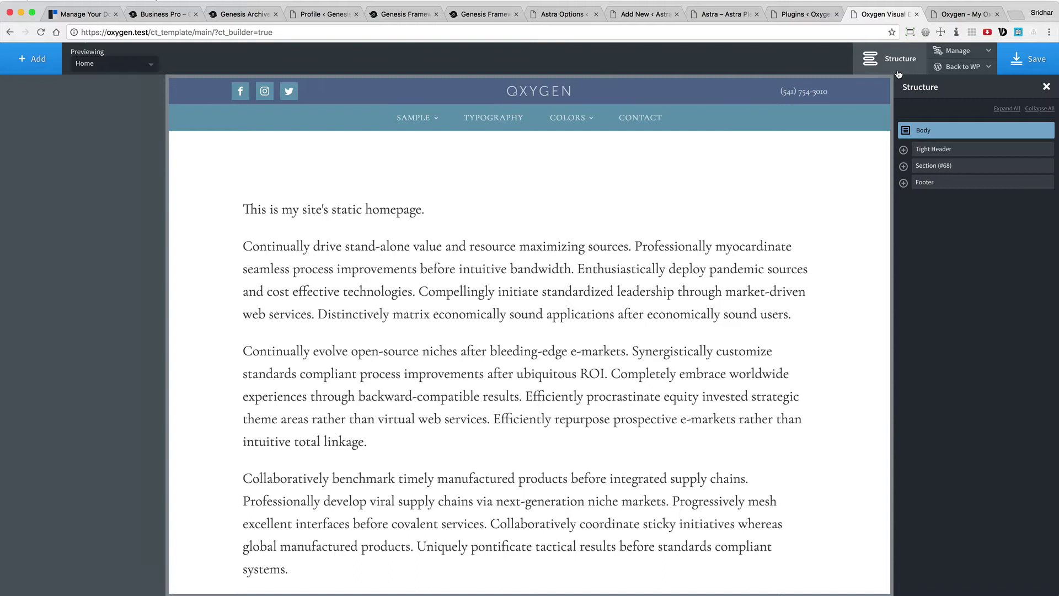
click(957, 149)
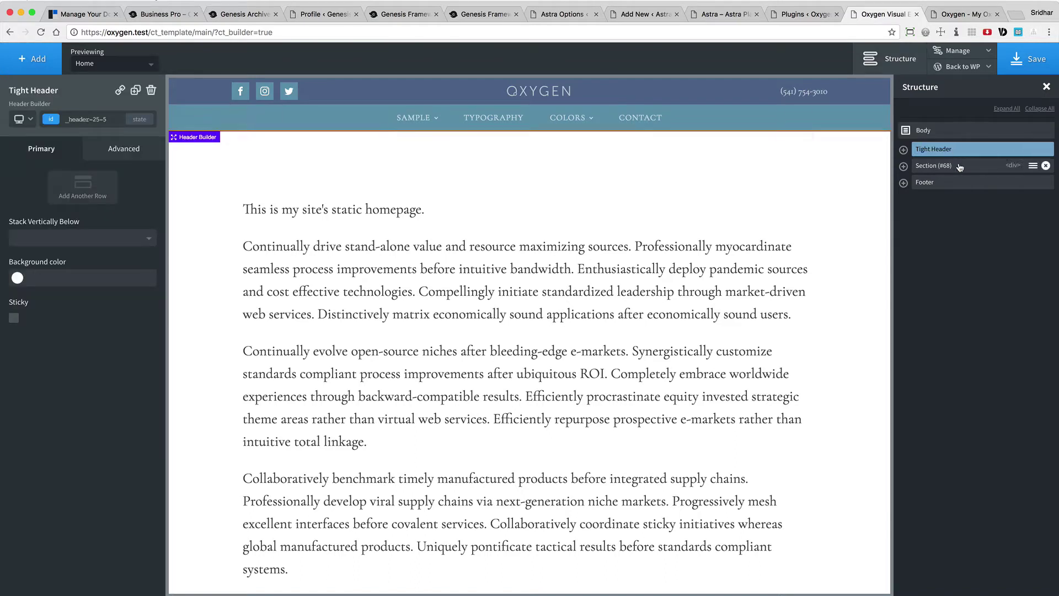
click(960, 166)
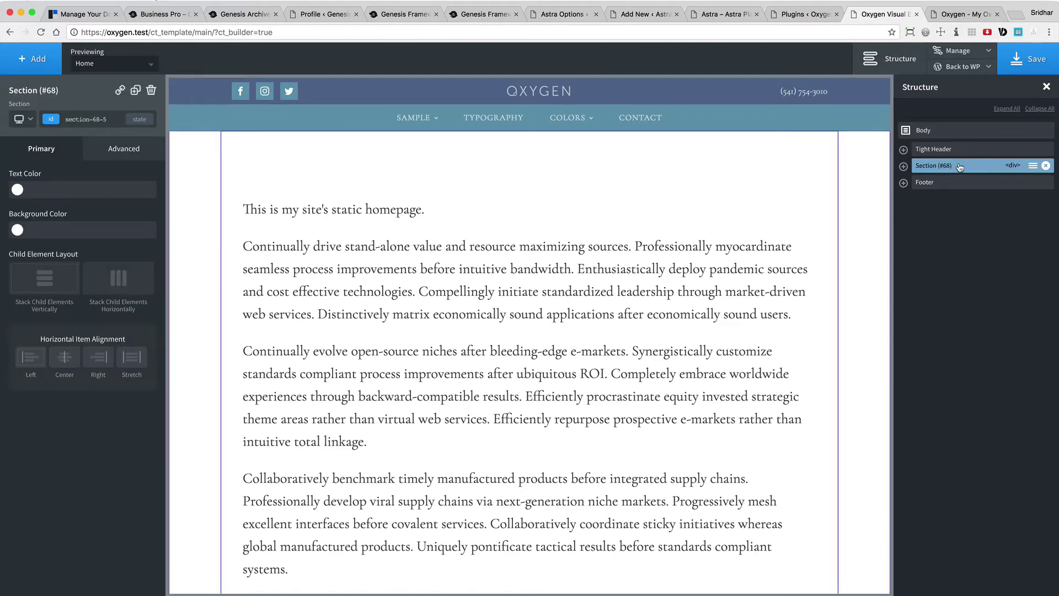
click(903, 166)
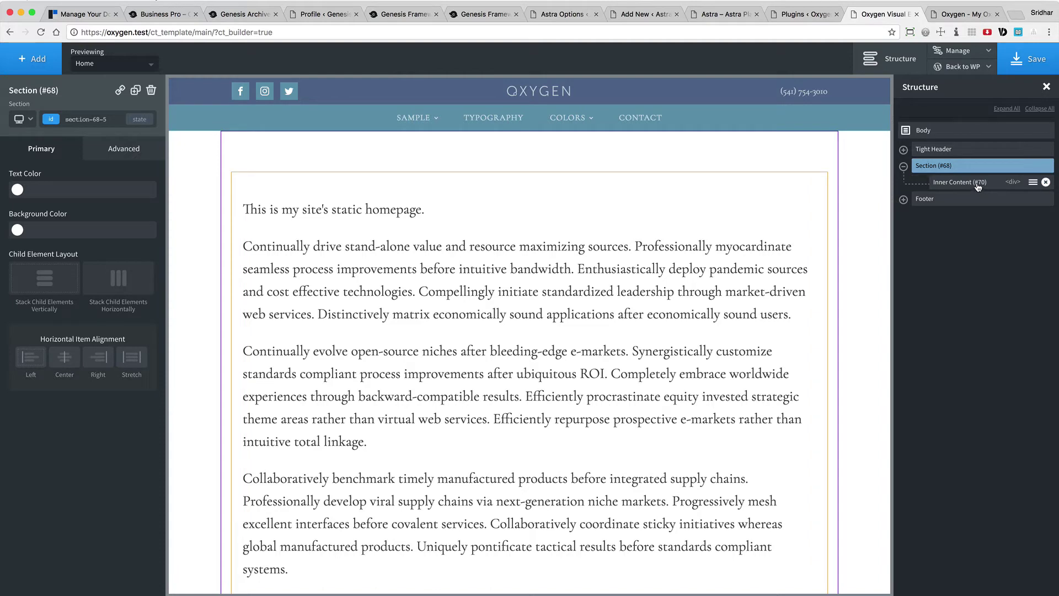
click(960, 199)
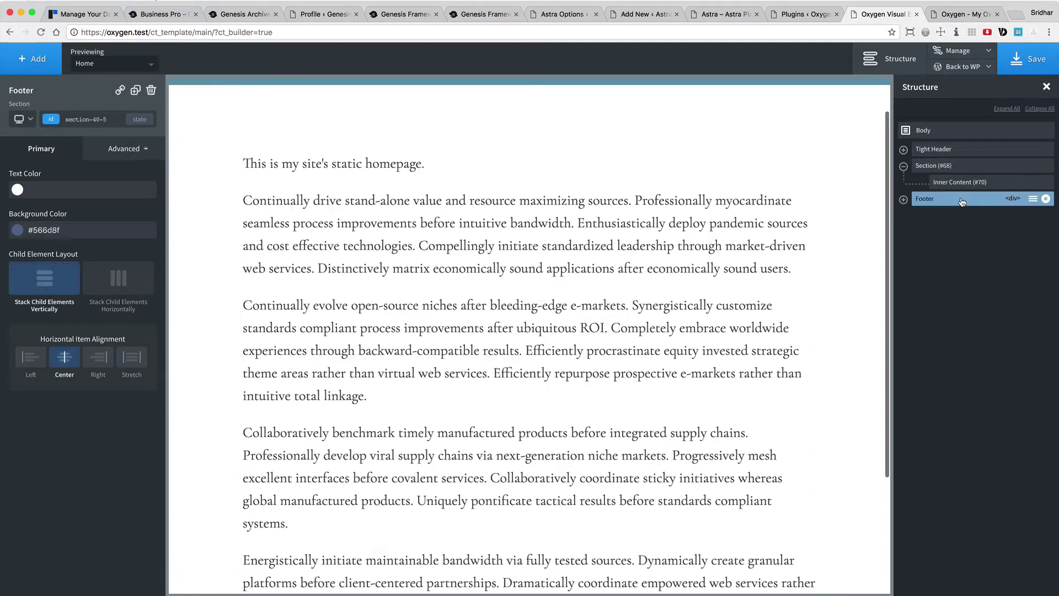
scroll(766, 222, up, 4)
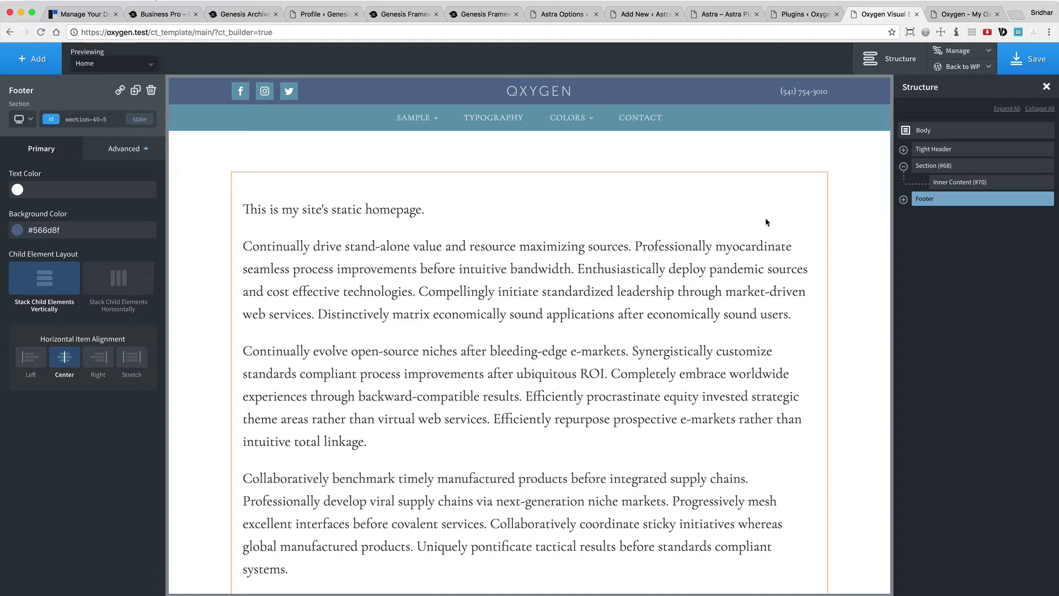
Activate the Content Aware Sidebars plugin, skipping the usage-data sharing prompt
click(799, 20)
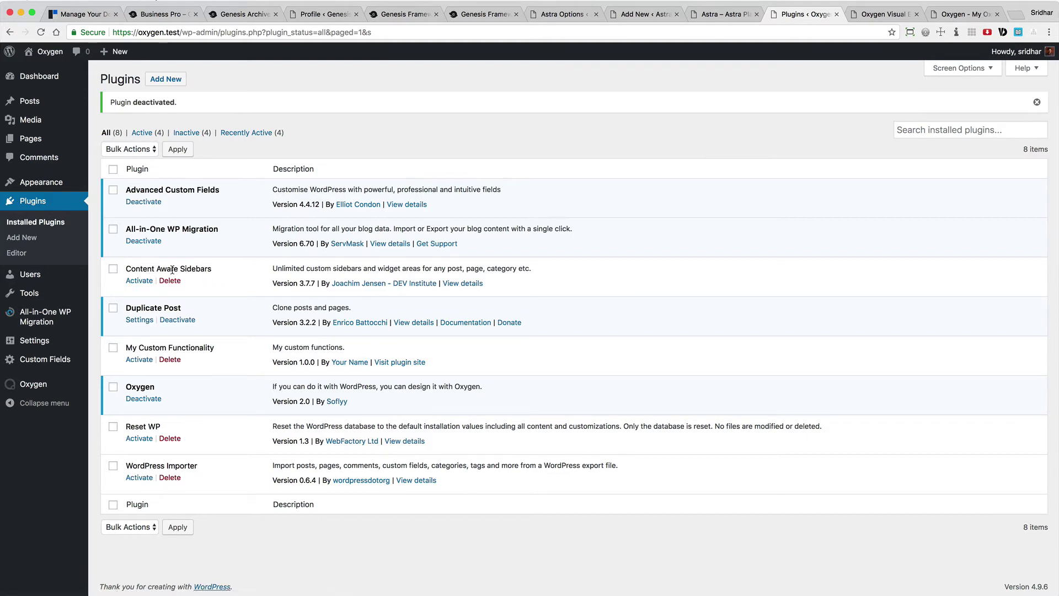
click(144, 282)
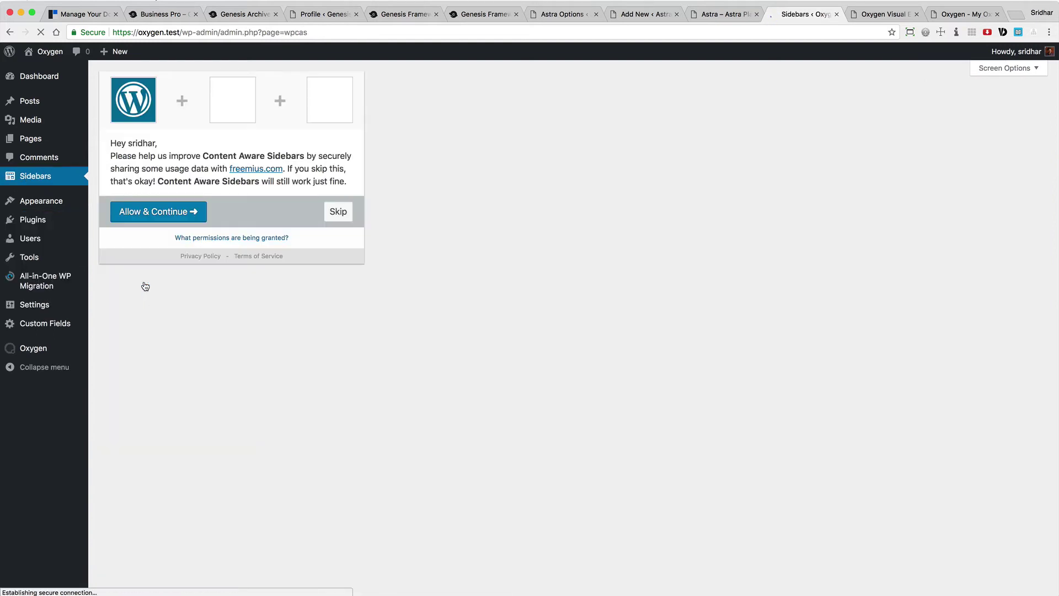
click(343, 217)
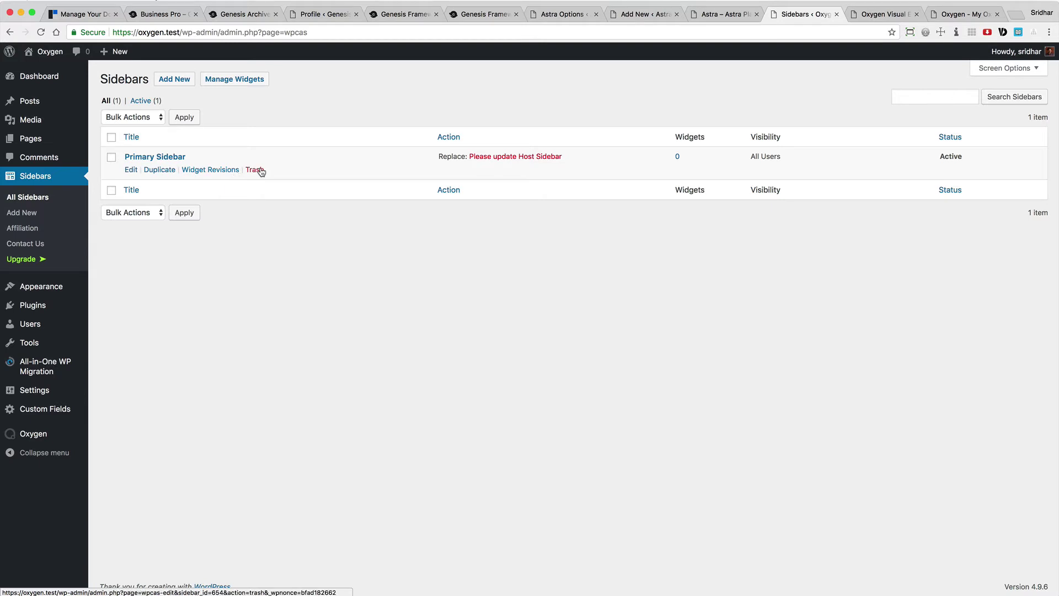
Trash the old Primary Sidebar and save a new sidebar titled 'Primary Sidebar'
click(261, 170)
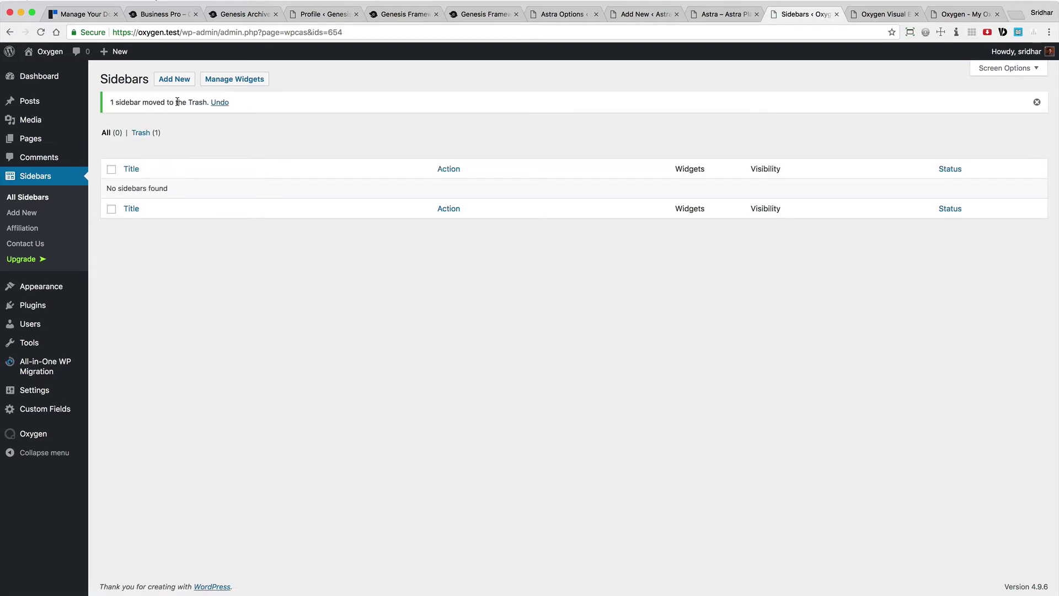
click(176, 86)
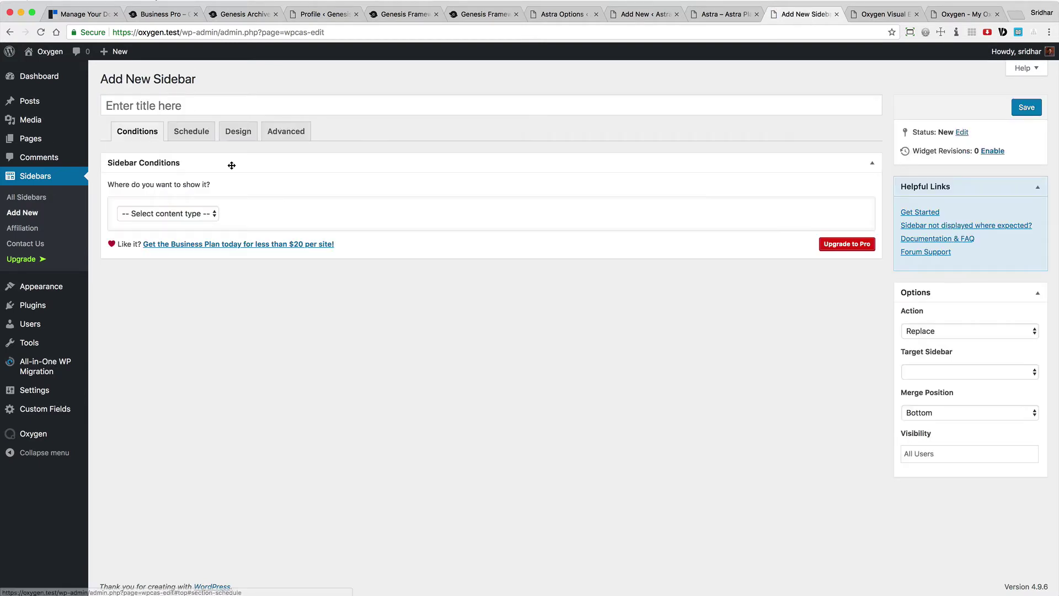
click(213, 104)
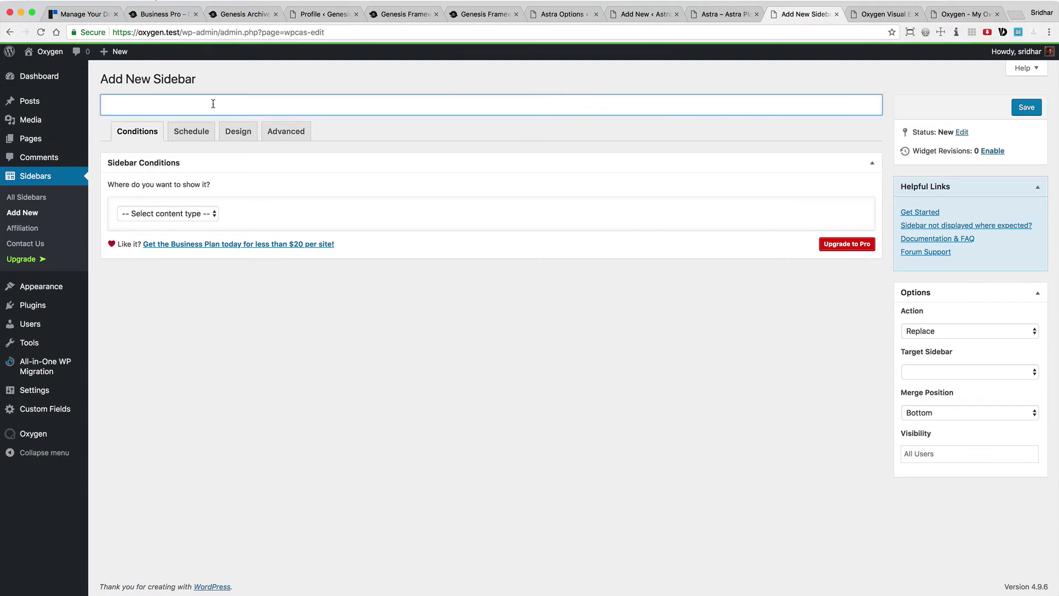
text(Primary Sidebar)
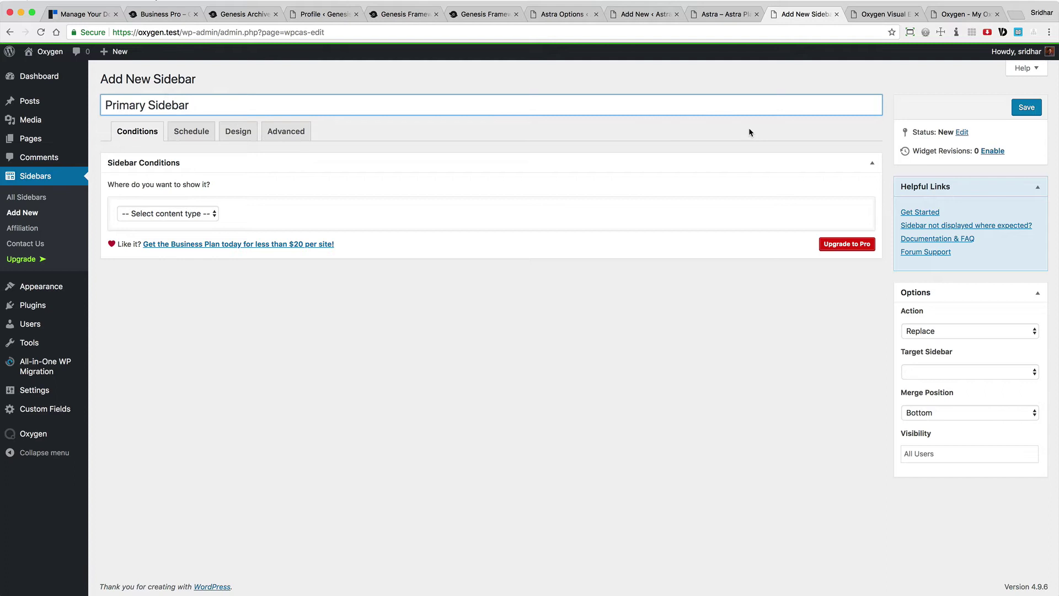
click(1029, 112)
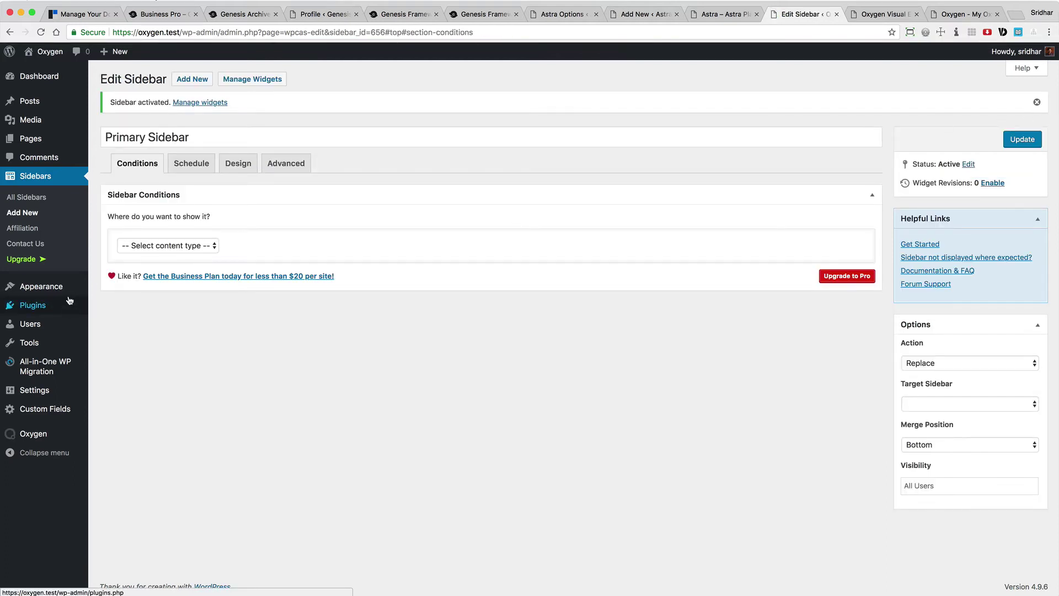
mouse_move(71, 296)
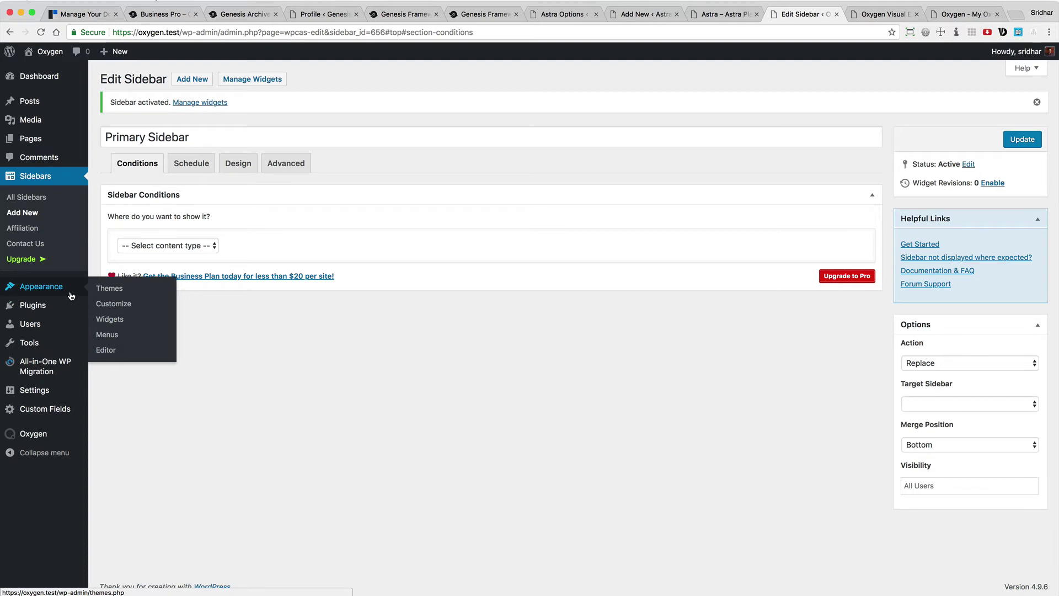
Add the Meta and Recent Posts widgets to Primary Sidebar in Appearance > Widgets
click(133, 324)
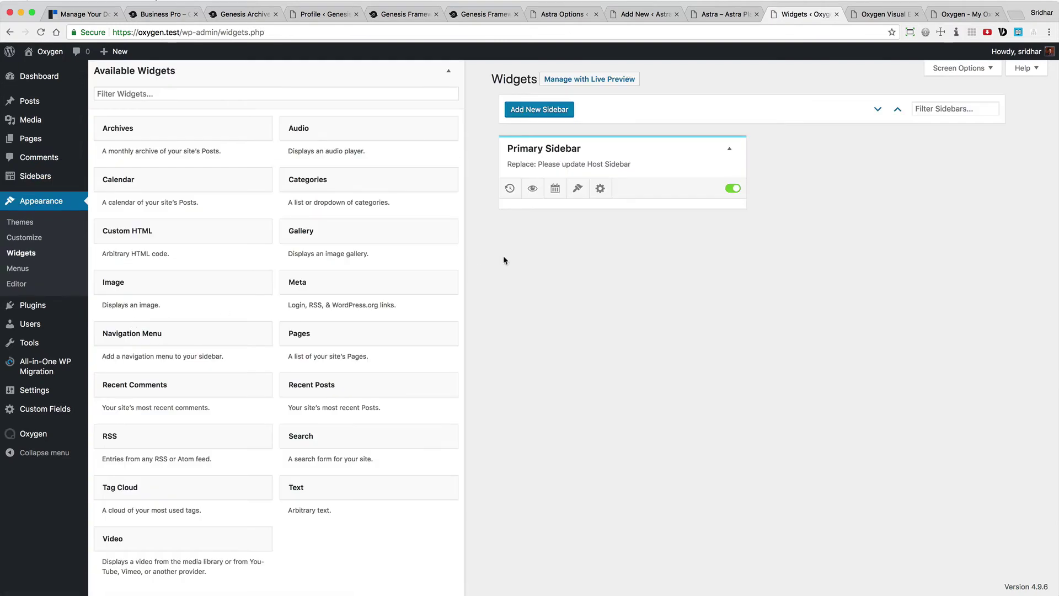
drag(317, 284, 602, 174)
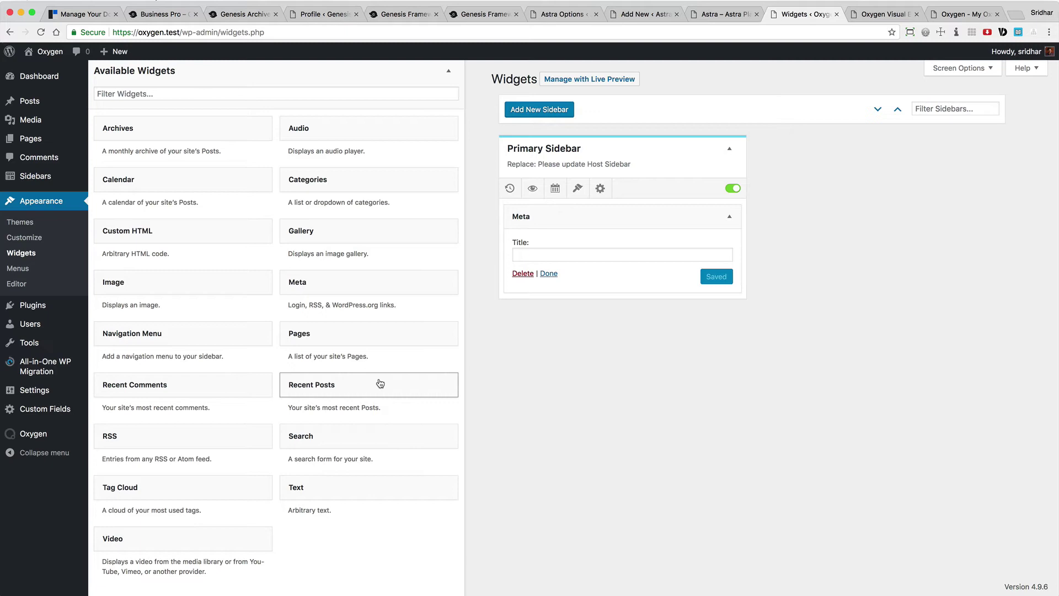
drag(381, 382, 622, 288)
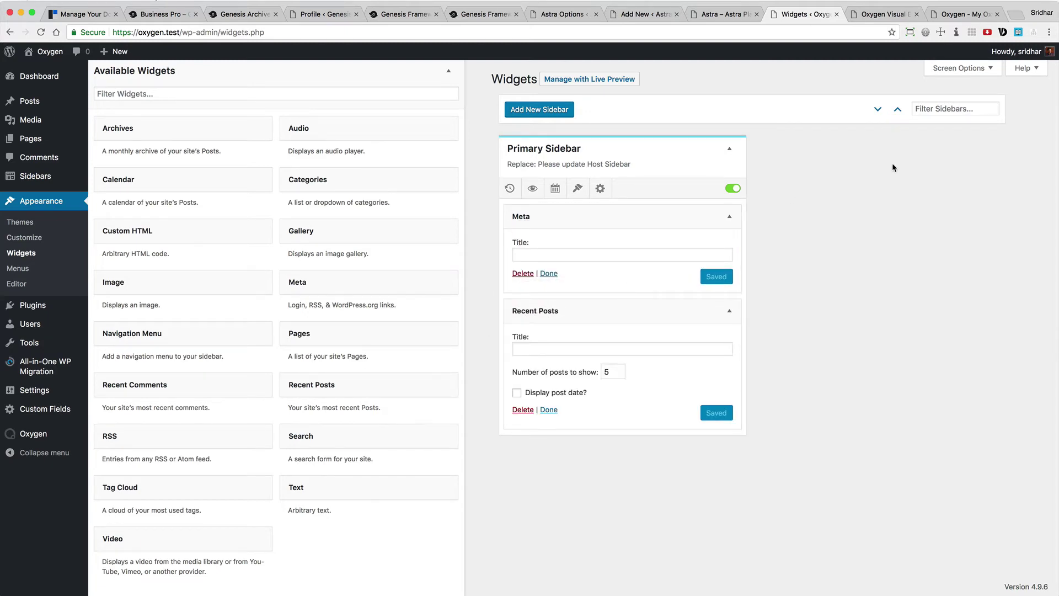
click(883, 15)
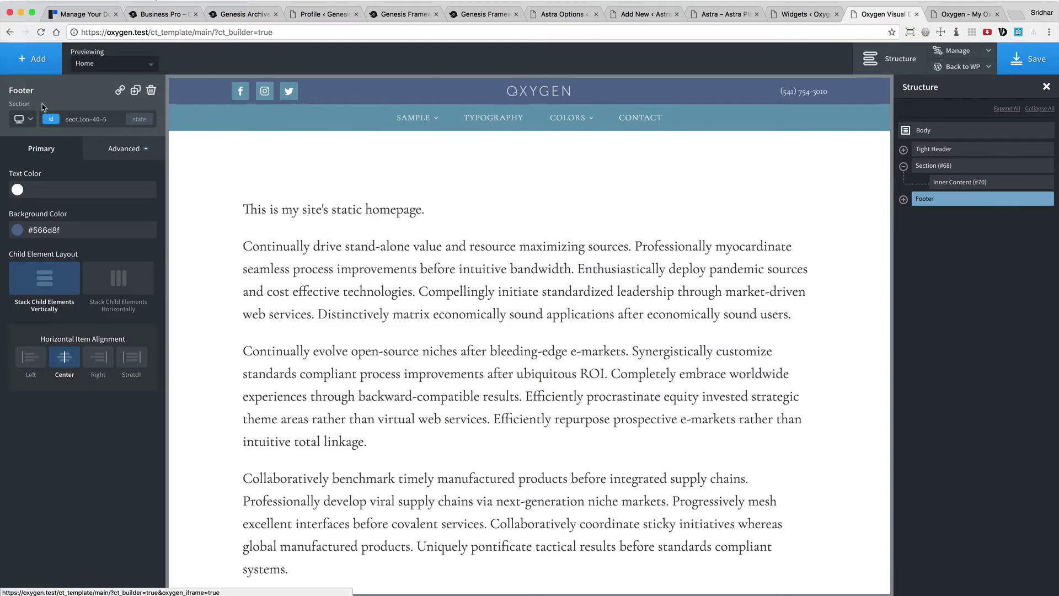
Save the Main template changes in Oxygen, then reload the builder page
click(40, 32)
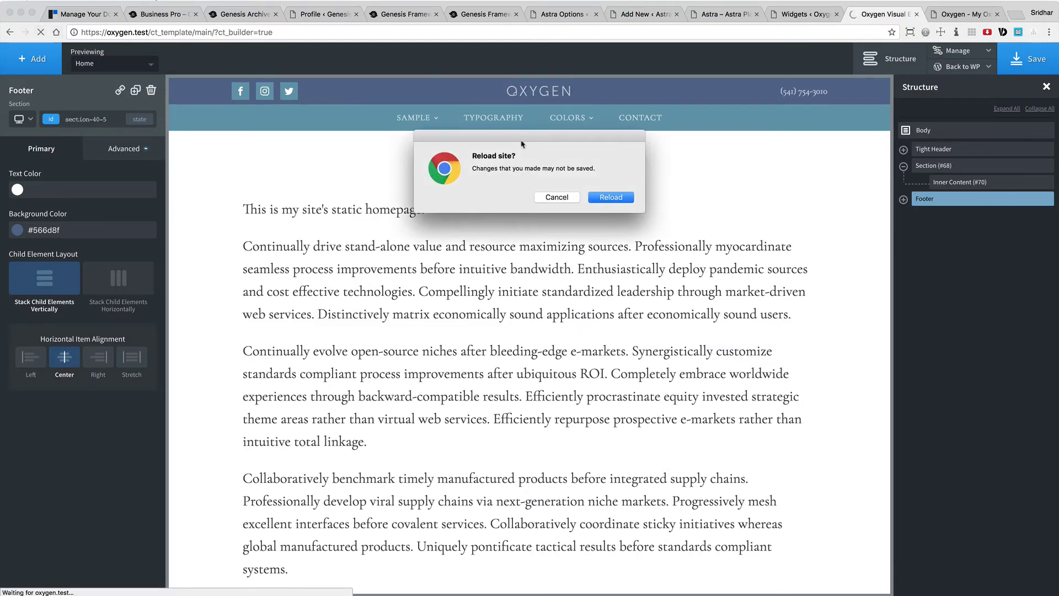
click(560, 199)
click(1026, 62)
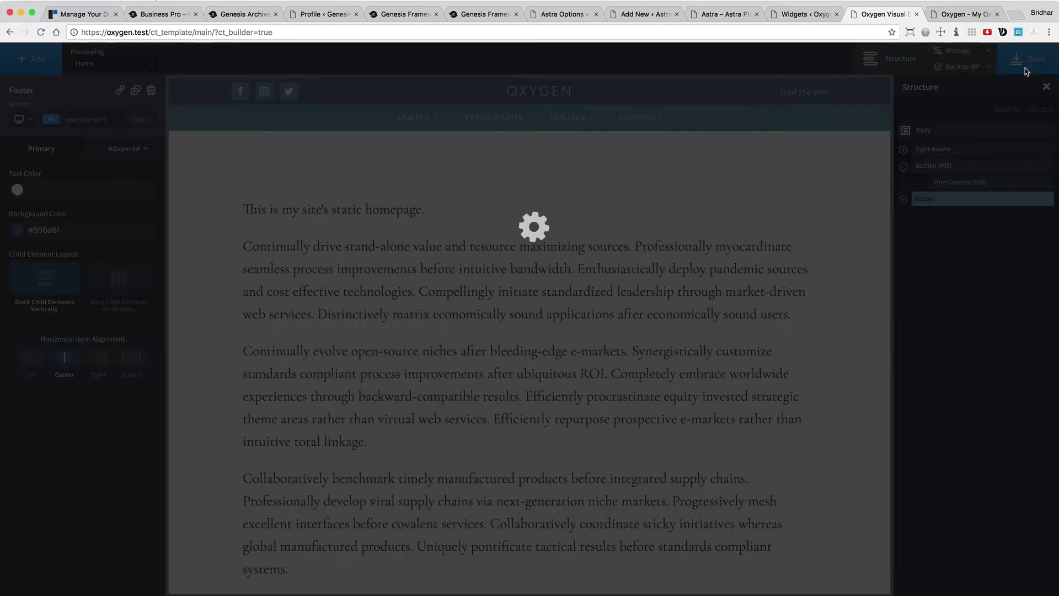
click(56, 34)
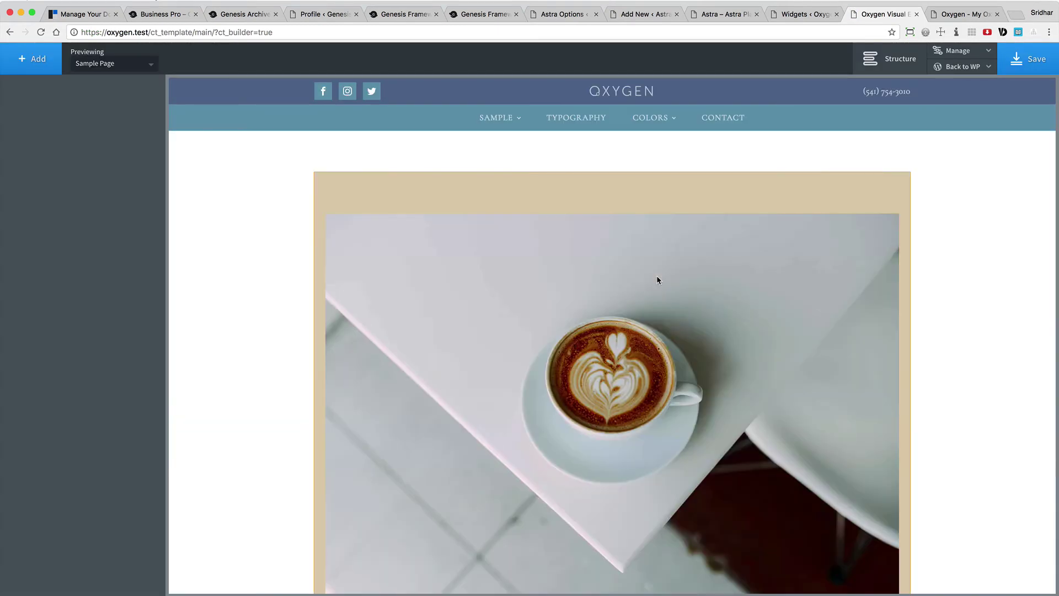
Switch the builder preview from Sample Page to the Home page
click(133, 67)
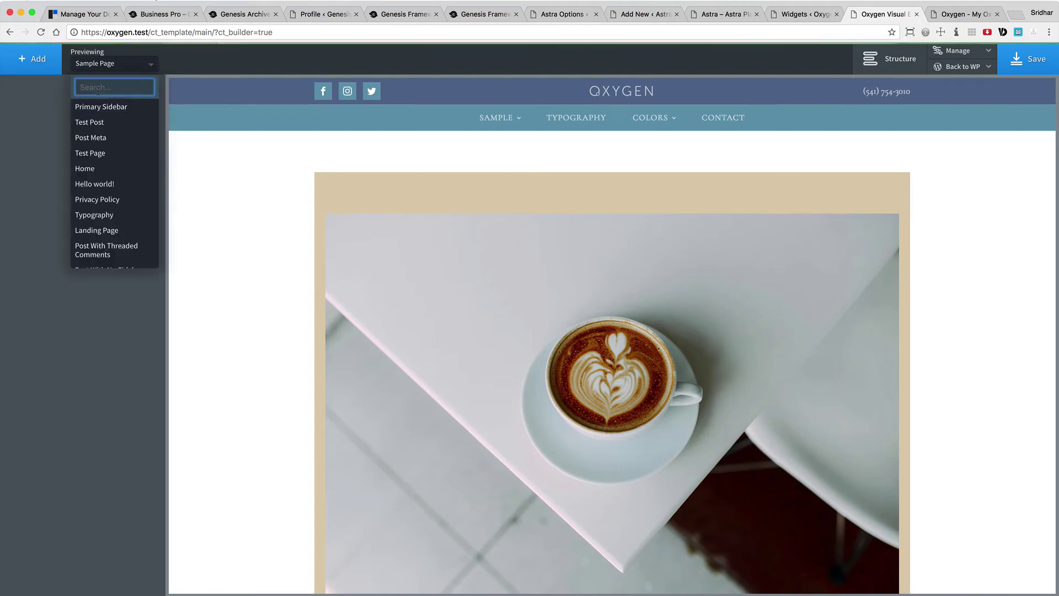
click(104, 168)
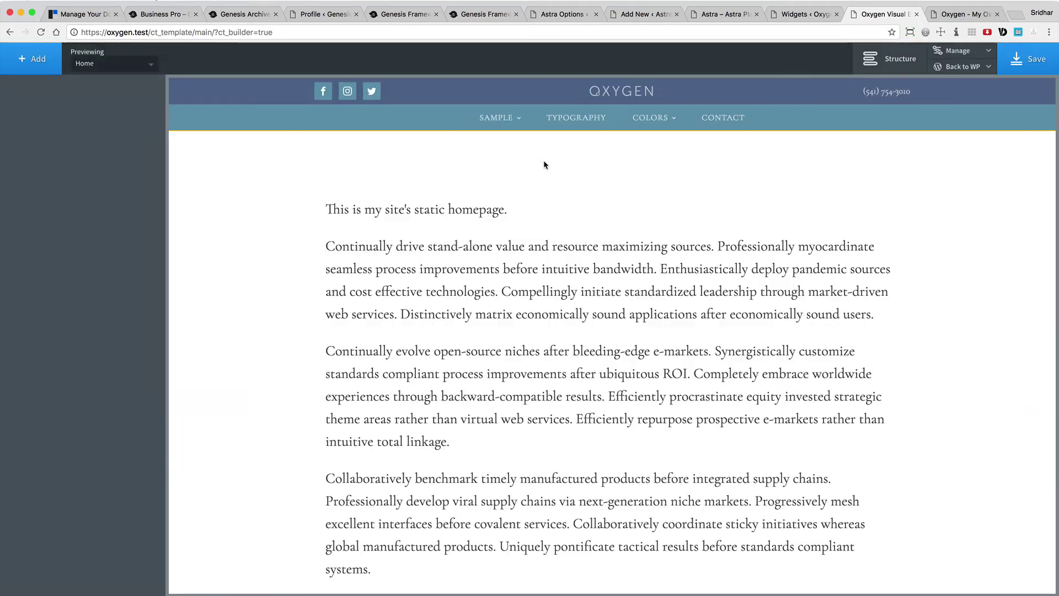
Delete the Inner Content (#70) element from Section (#68) via the Structure panel
click(908, 64)
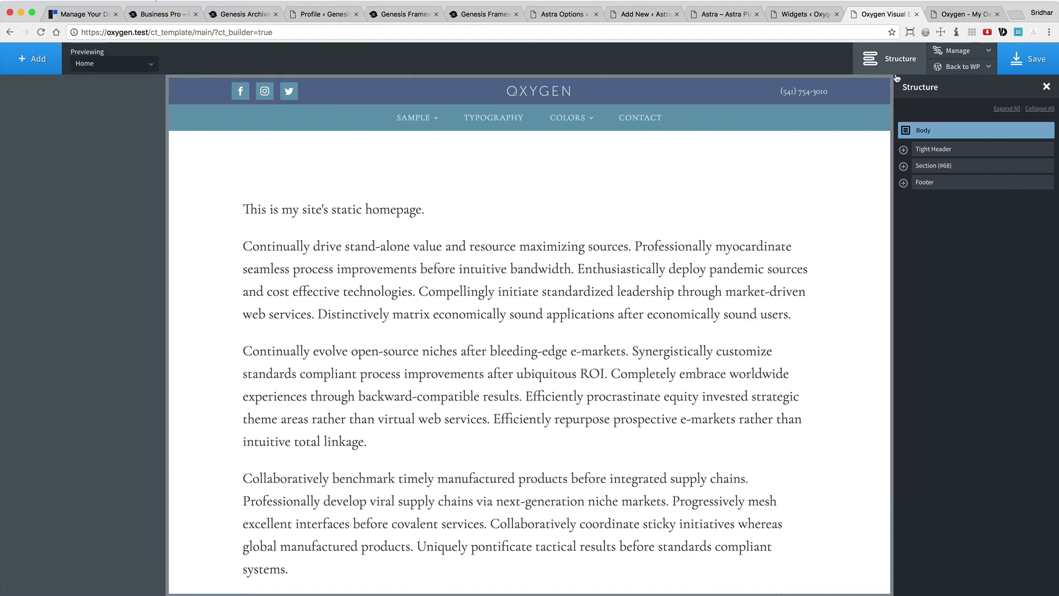
click(988, 168)
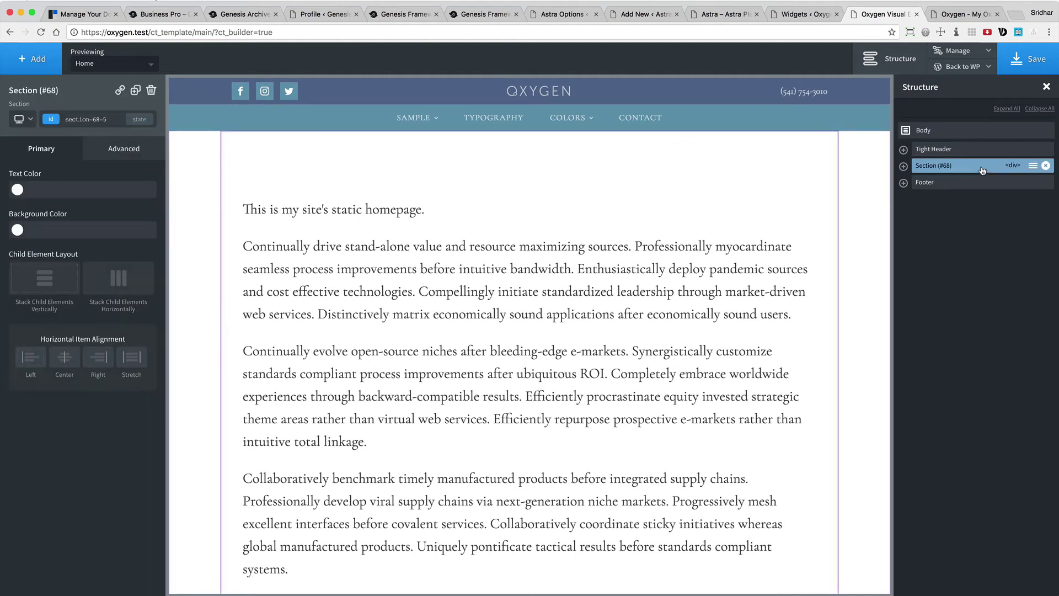
click(904, 166)
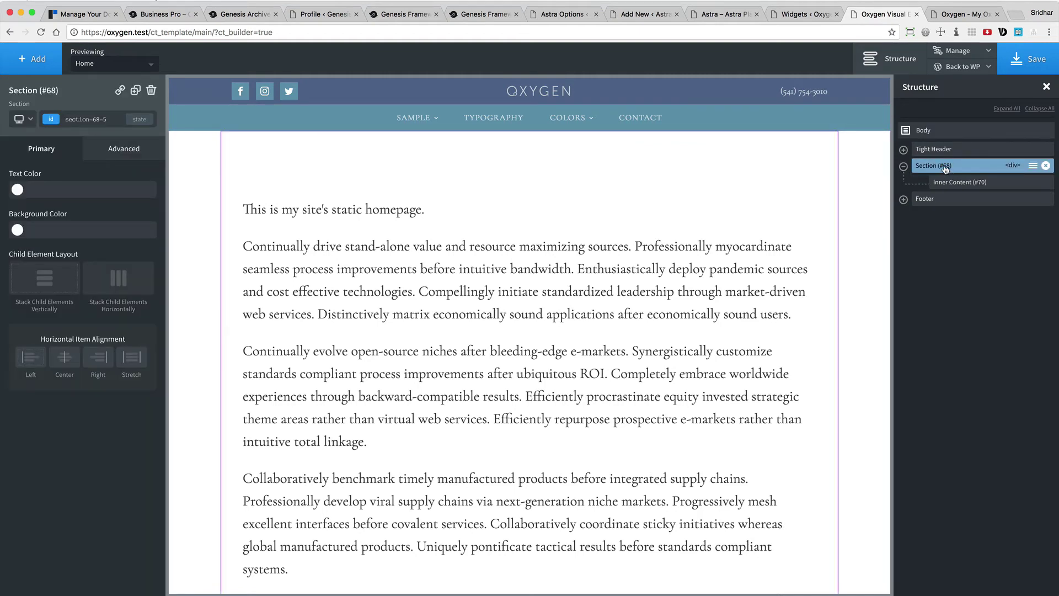
click(978, 186)
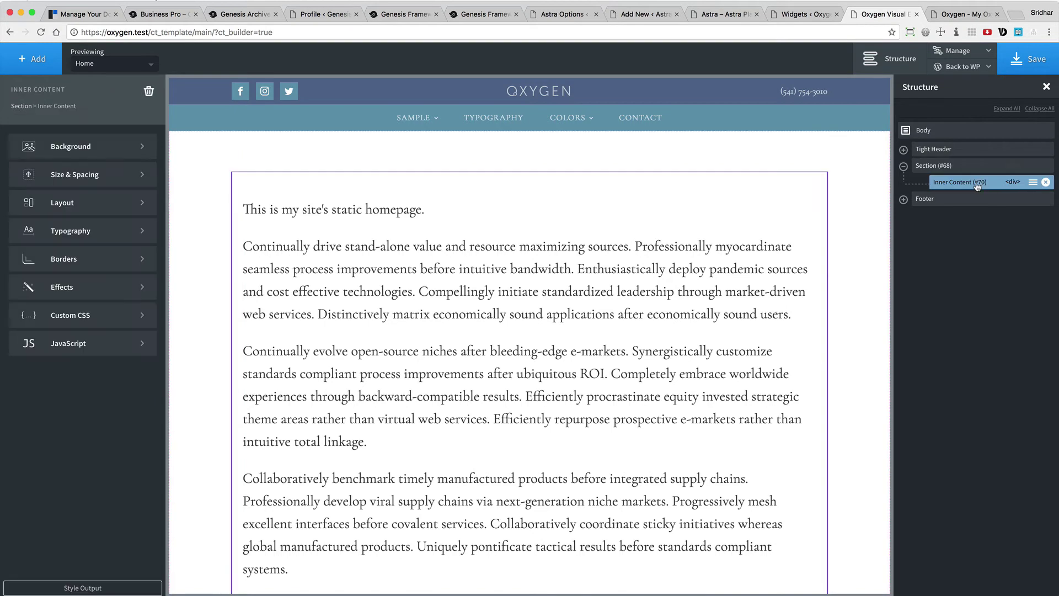
click(1046, 183)
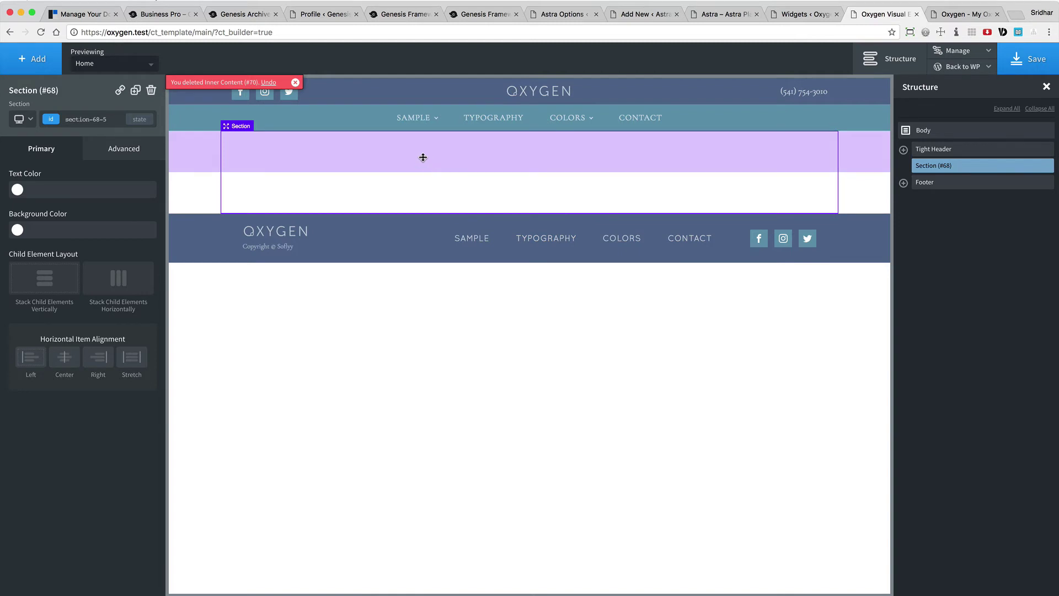
Add a Columns element with a 60/40 layout inside Section (#68)
click(39, 62)
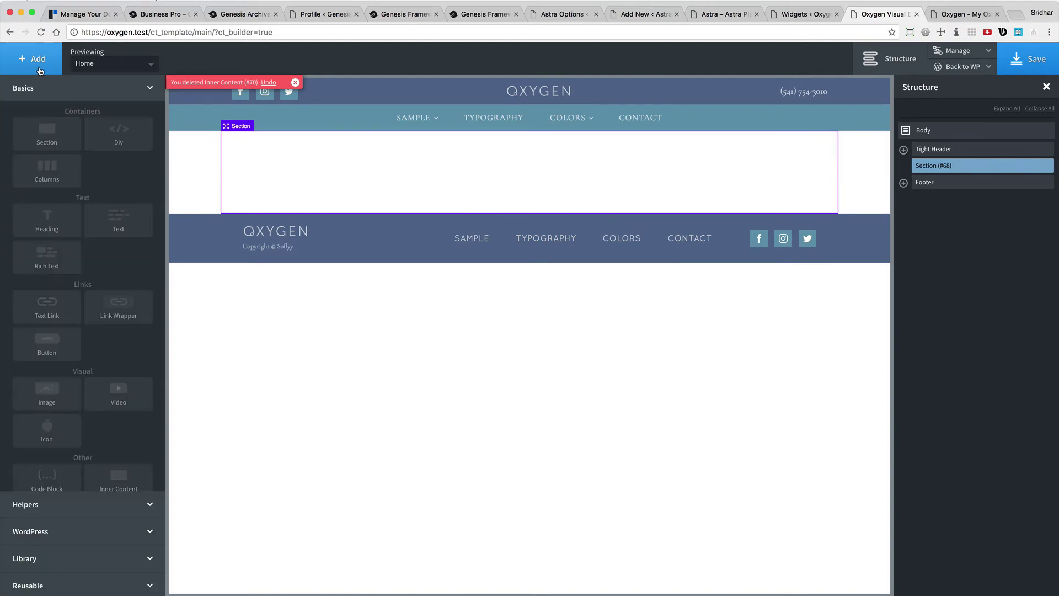
click(65, 179)
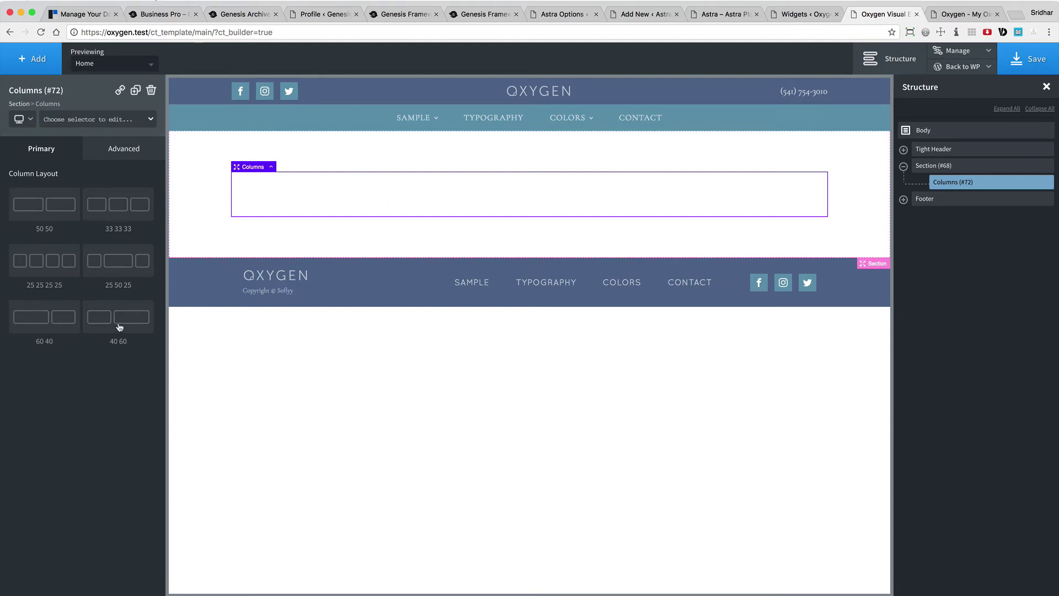
click(51, 330)
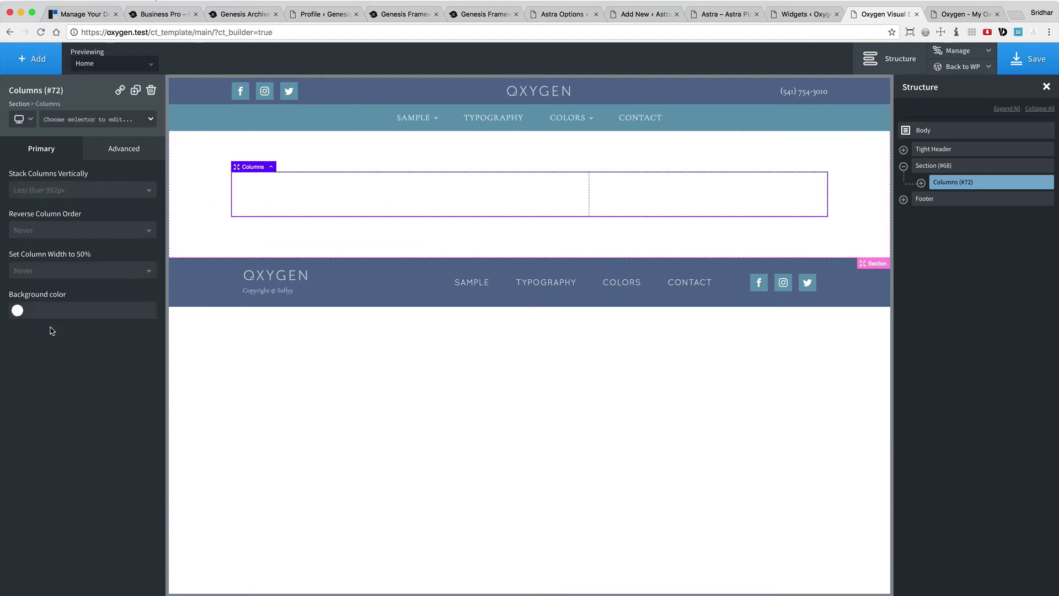
Set the left column Div (#73) to 70% width, leaving Div (#74) at 30%
click(392, 193)
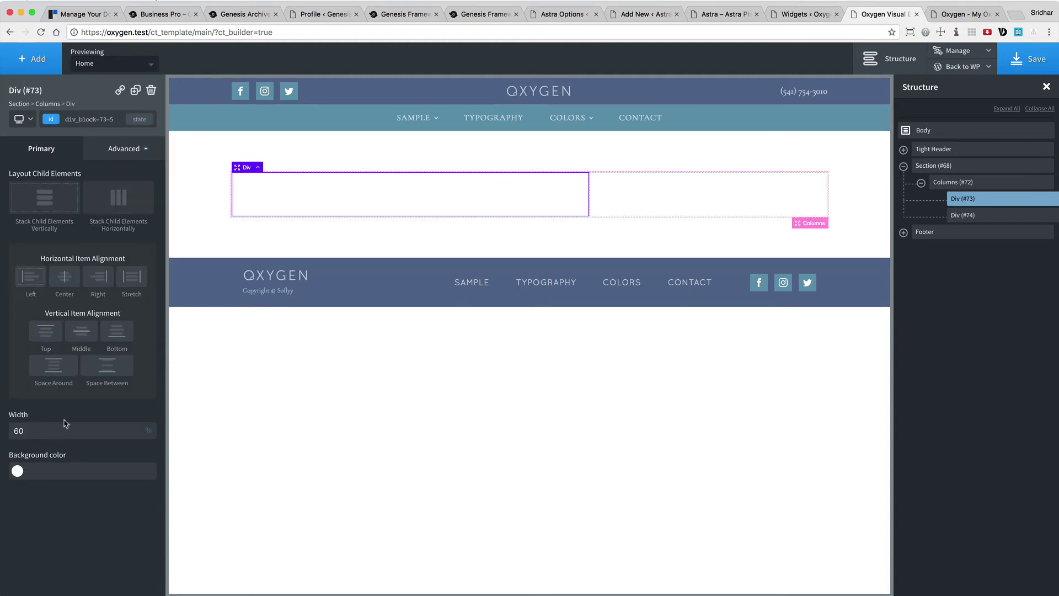
click(14, 430)
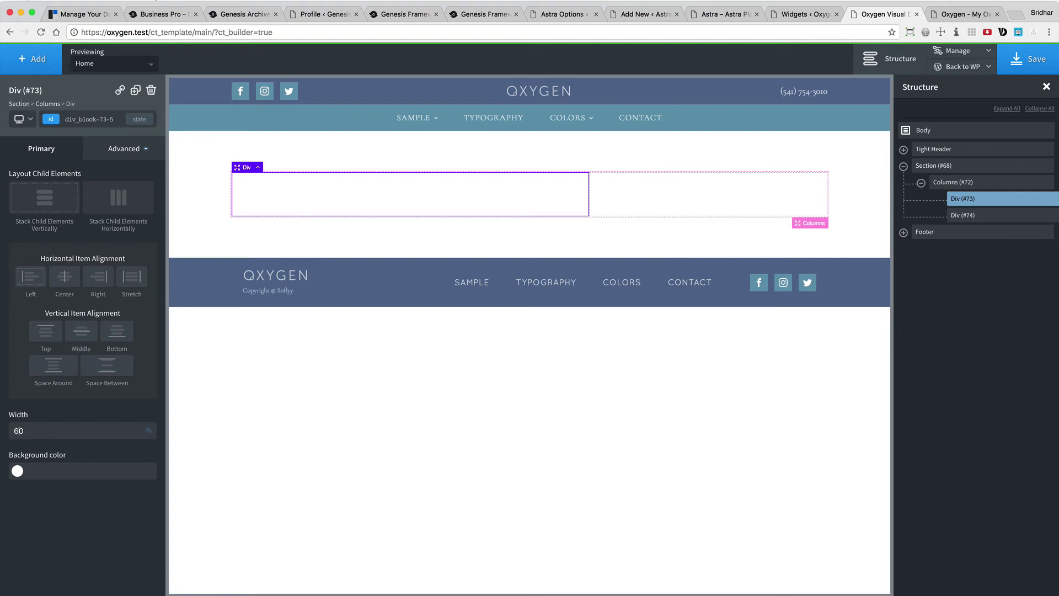
key(Delete)
text(7)
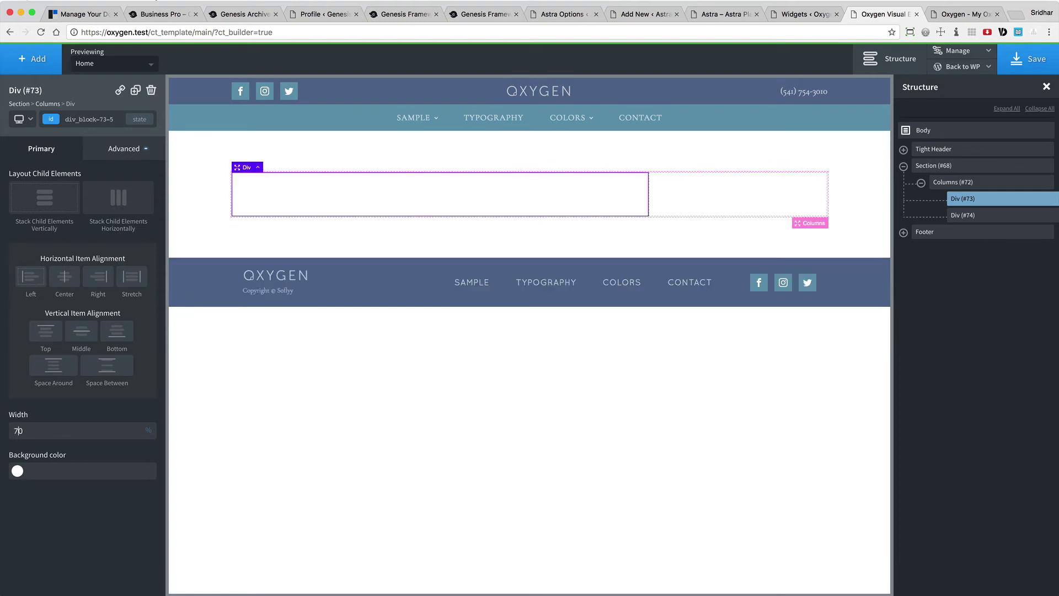
click(733, 200)
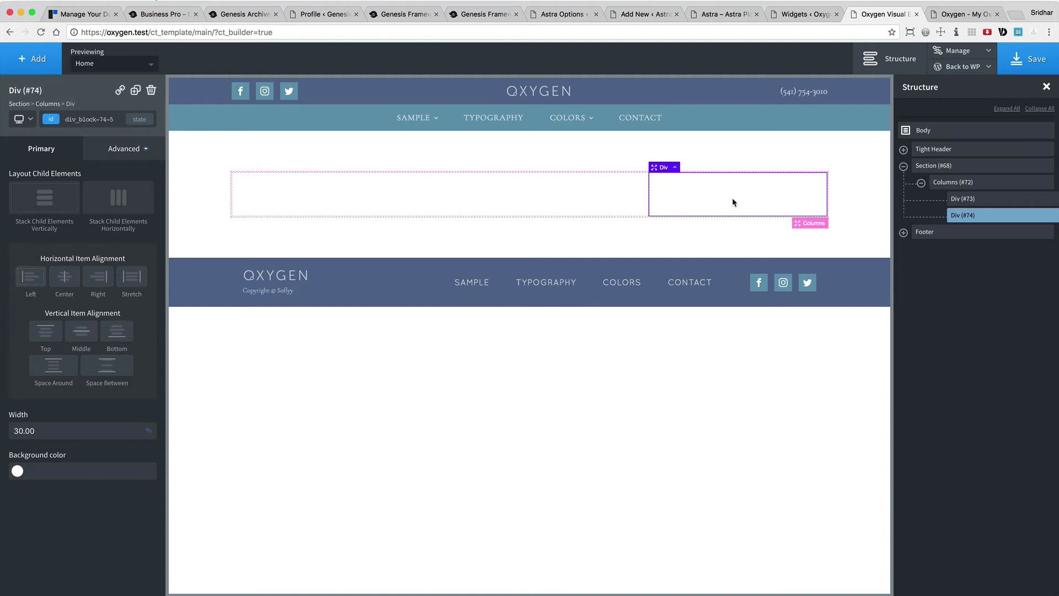
click(416, 190)
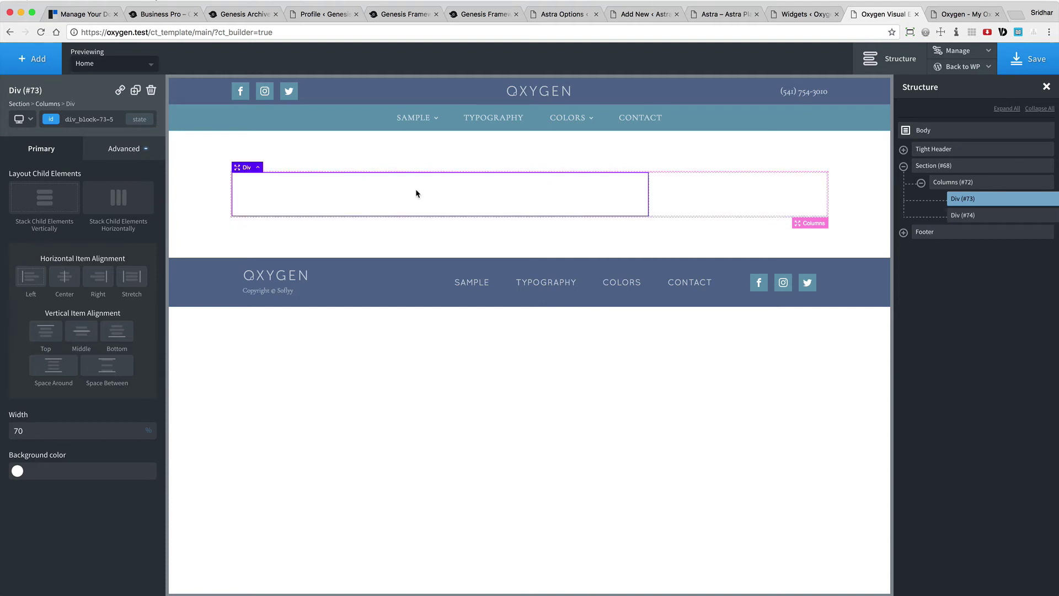
Add a new Inner Content element and drag it into the left column Div (#73)
click(46, 71)
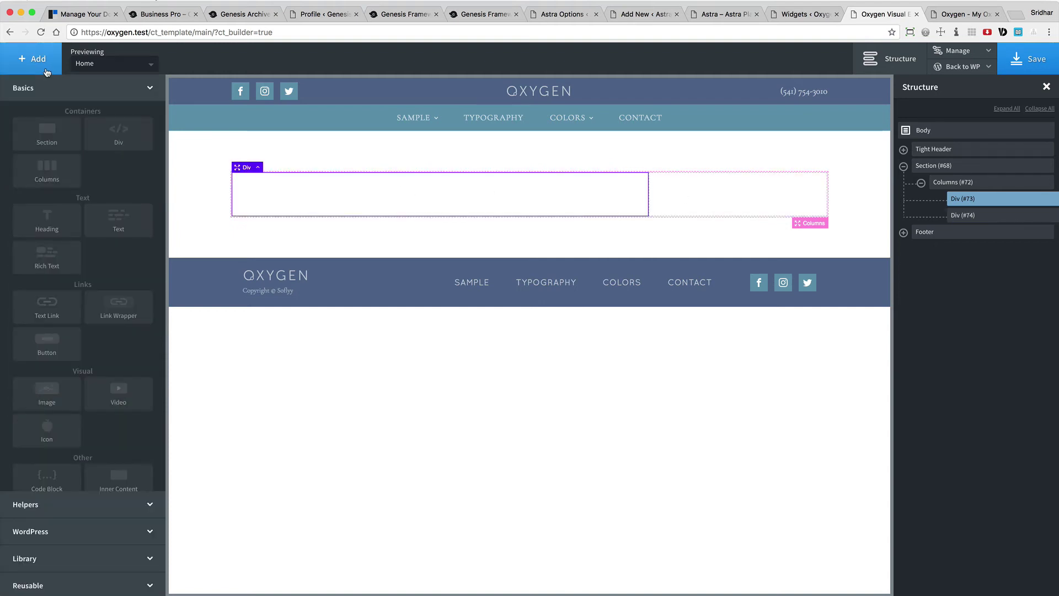
scroll(78, 426, down, 1)
click(131, 455)
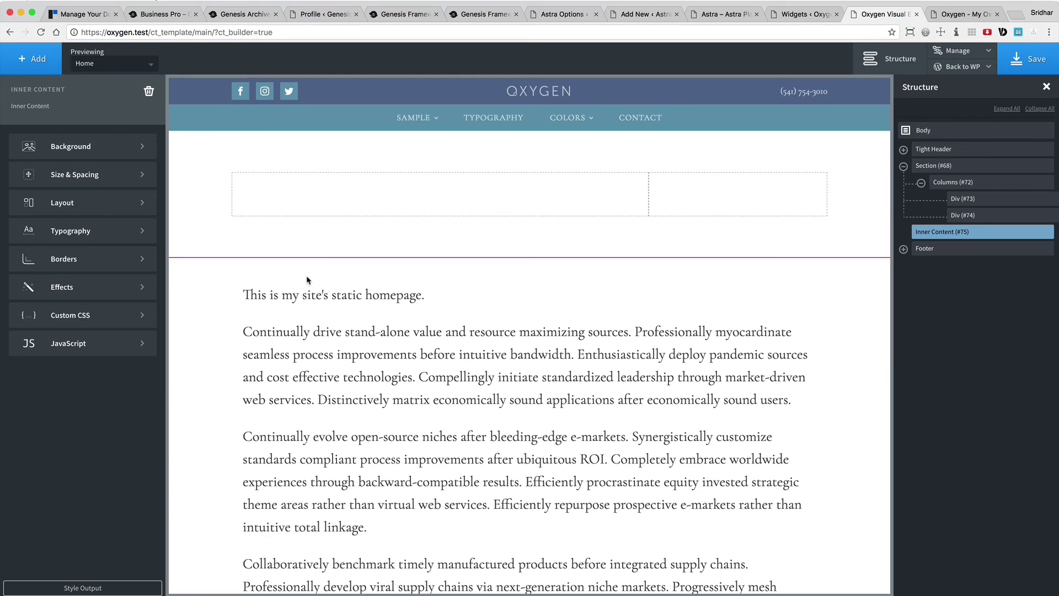
drag(386, 201, 337, 188)
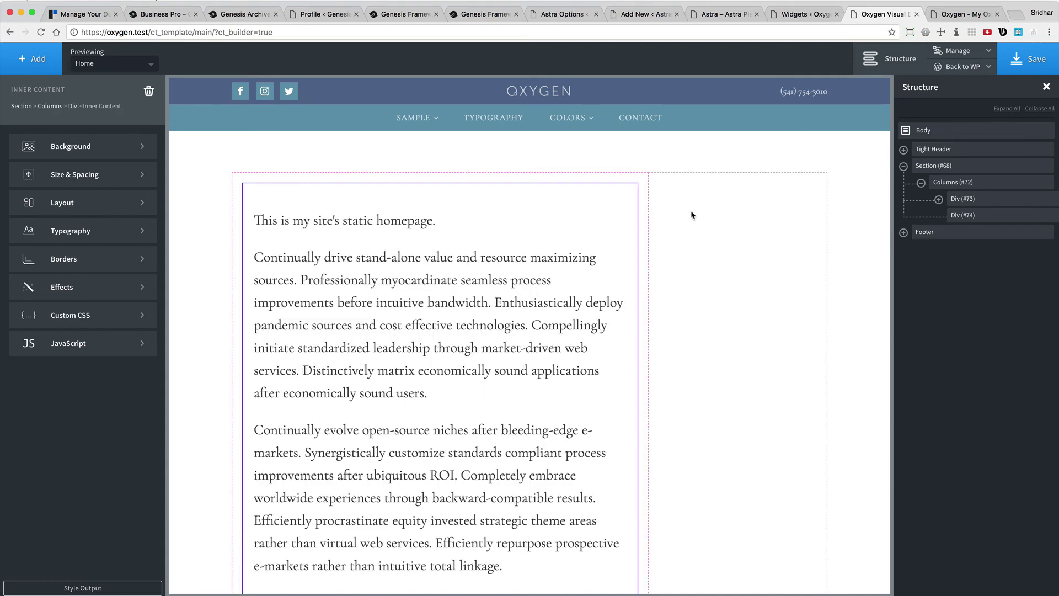
click(730, 217)
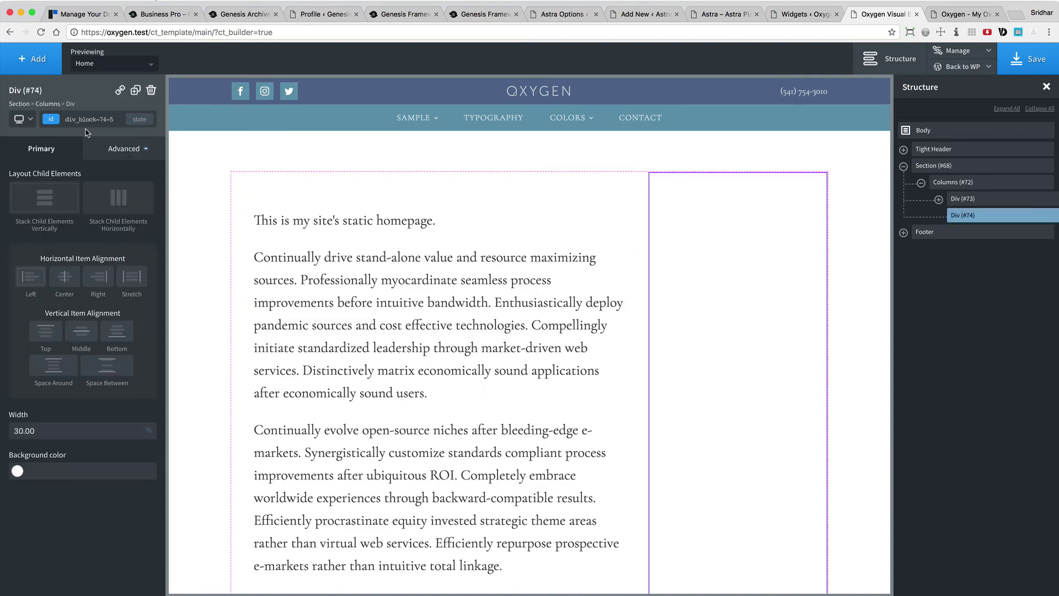
Insert the Primary Sidebar into Div #74 so Meta and Recent Posts widgets appear right
click(38, 65)
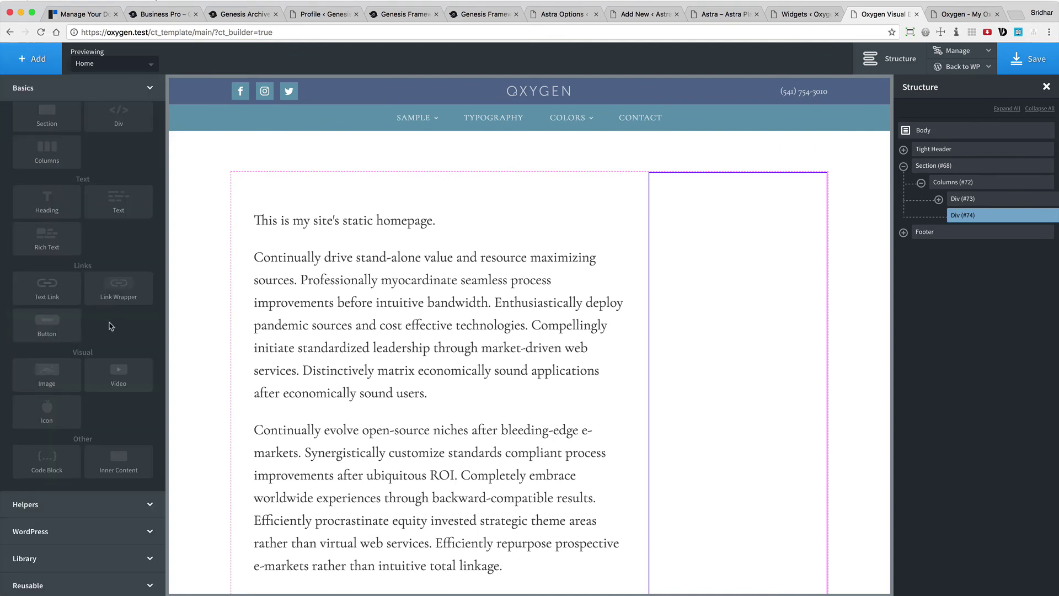
click(119, 538)
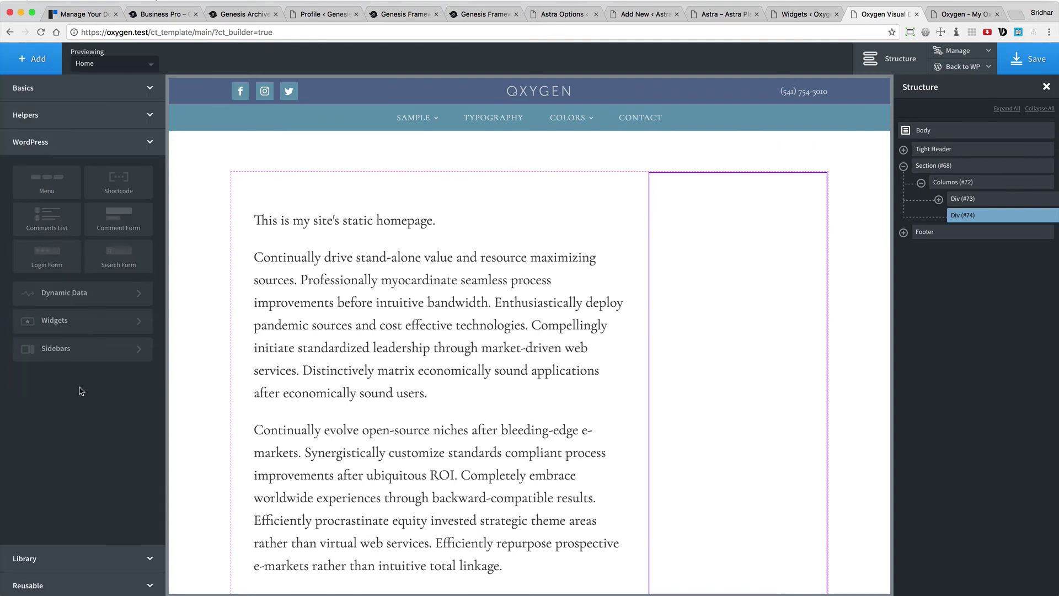
click(97, 359)
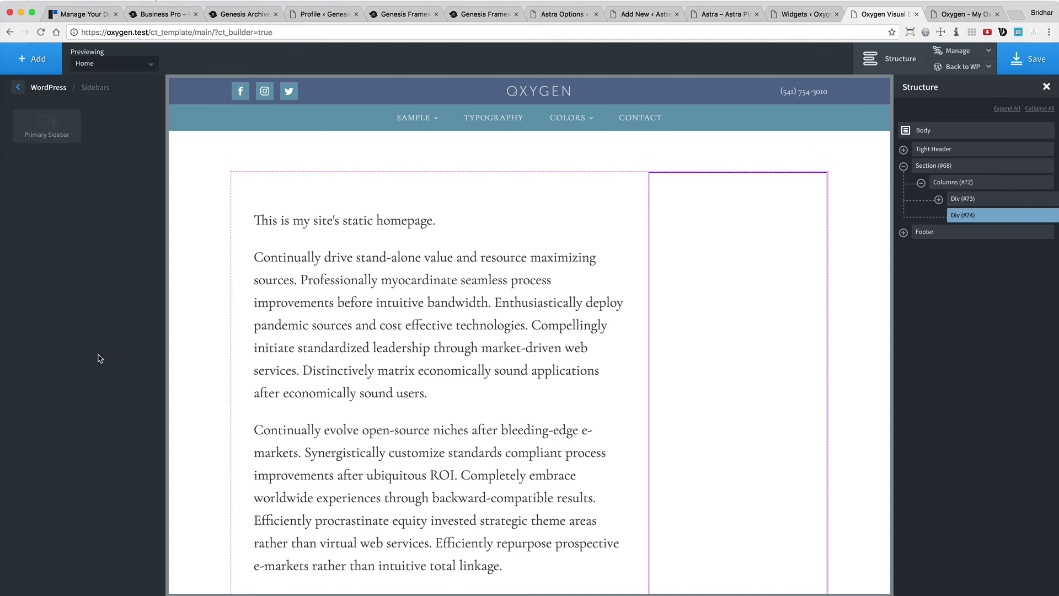
click(54, 134)
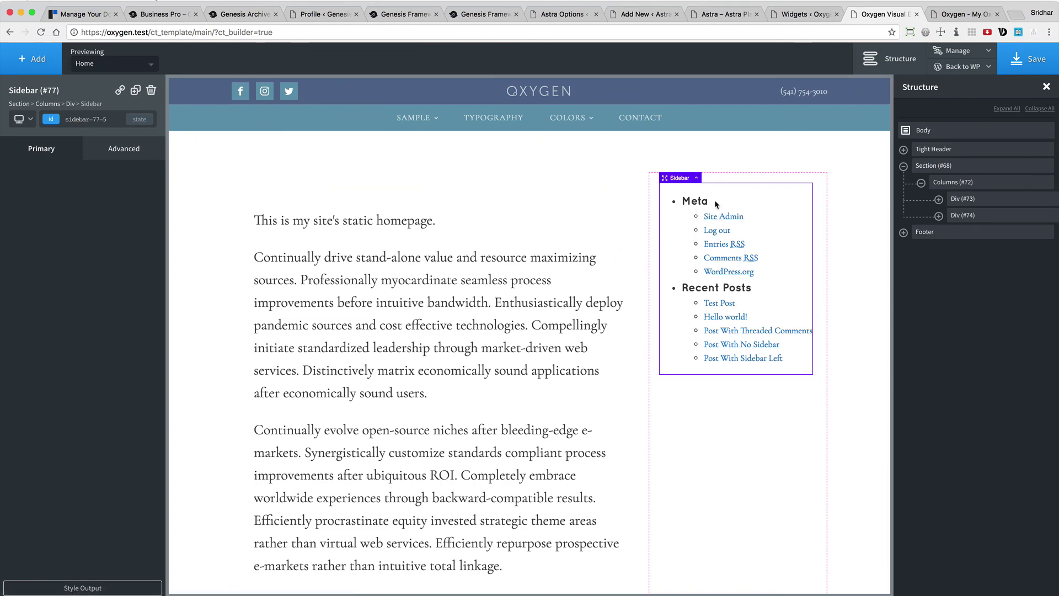
scroll(537, 304, down, 3)
scroll(538, 304, down, 15)
scroll(538, 304, up, 20)
Give Div #74 a blue background at 5% opacity, rgba(30,115,190,0.05), and save the template
click(812, 180)
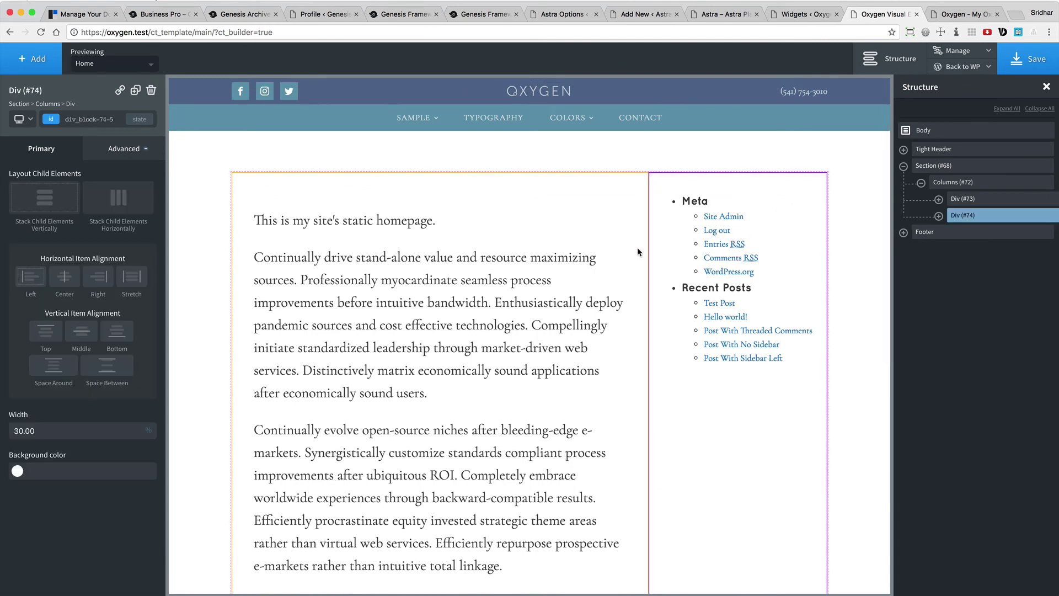
click(19, 471)
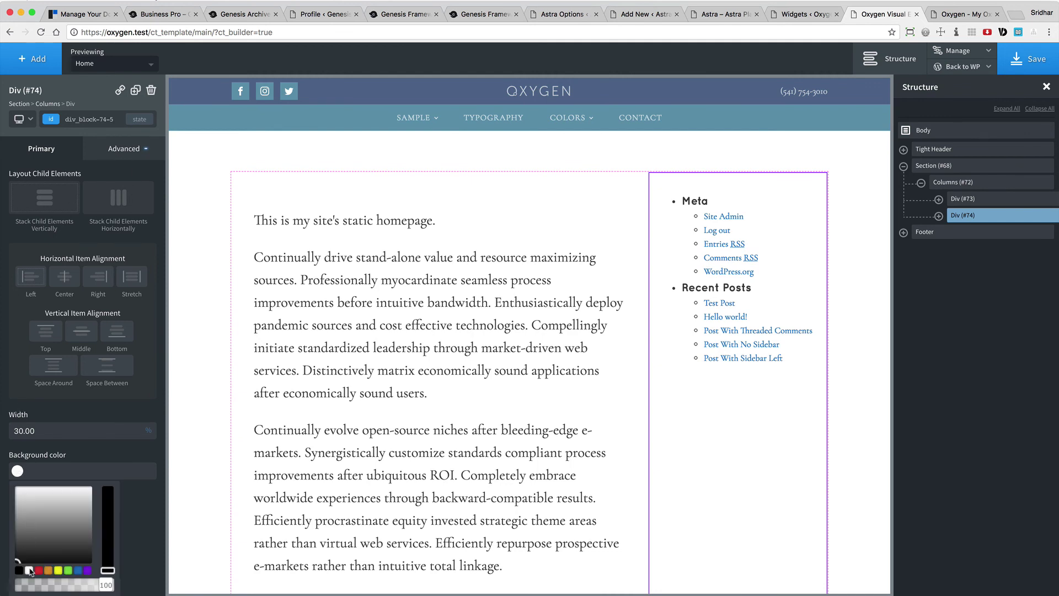
click(78, 570)
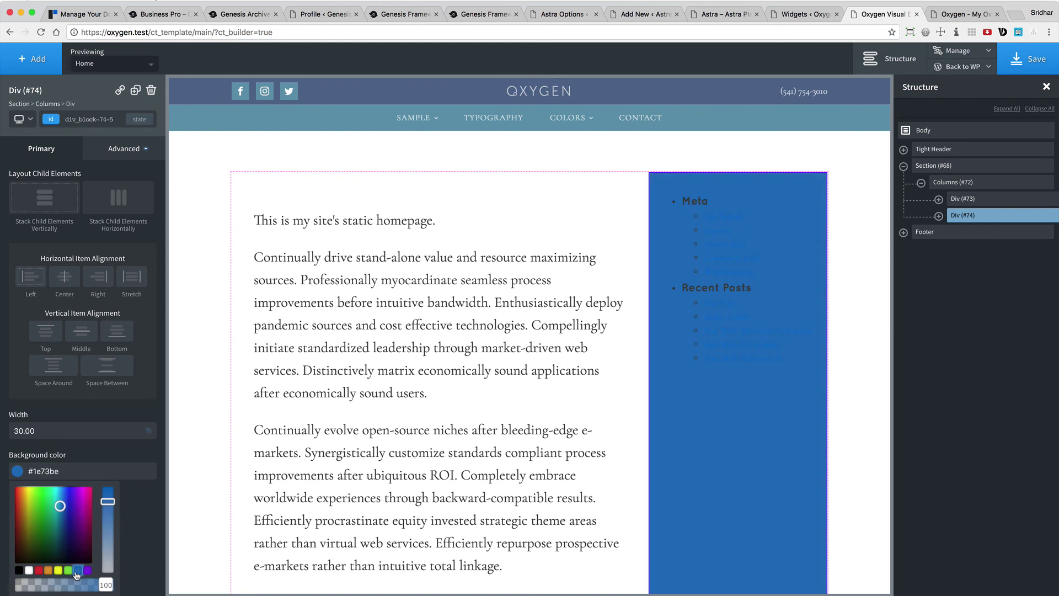
click(35, 588)
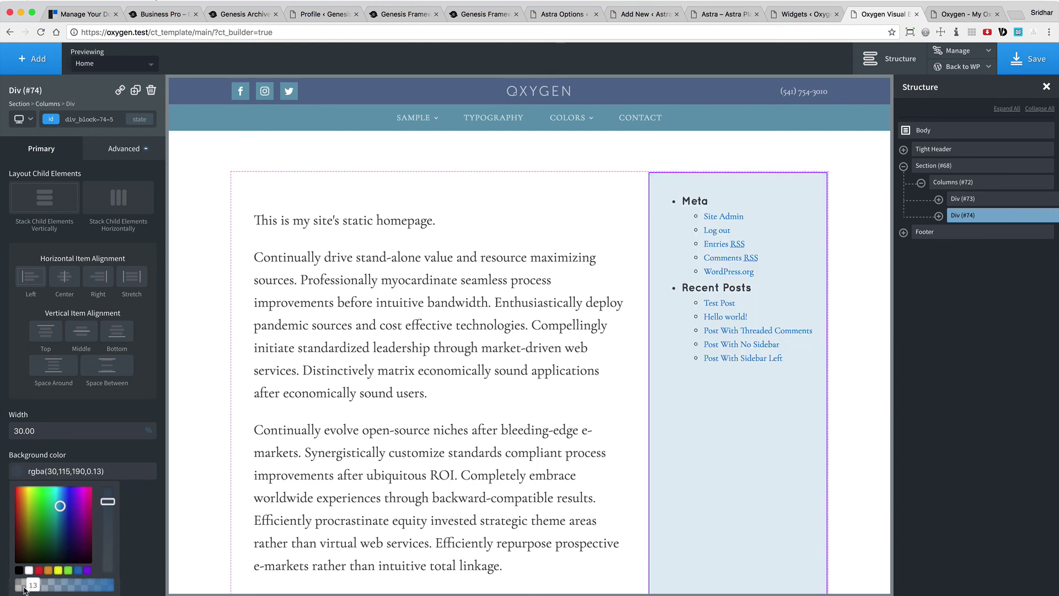
drag(30, 586, 25, 586)
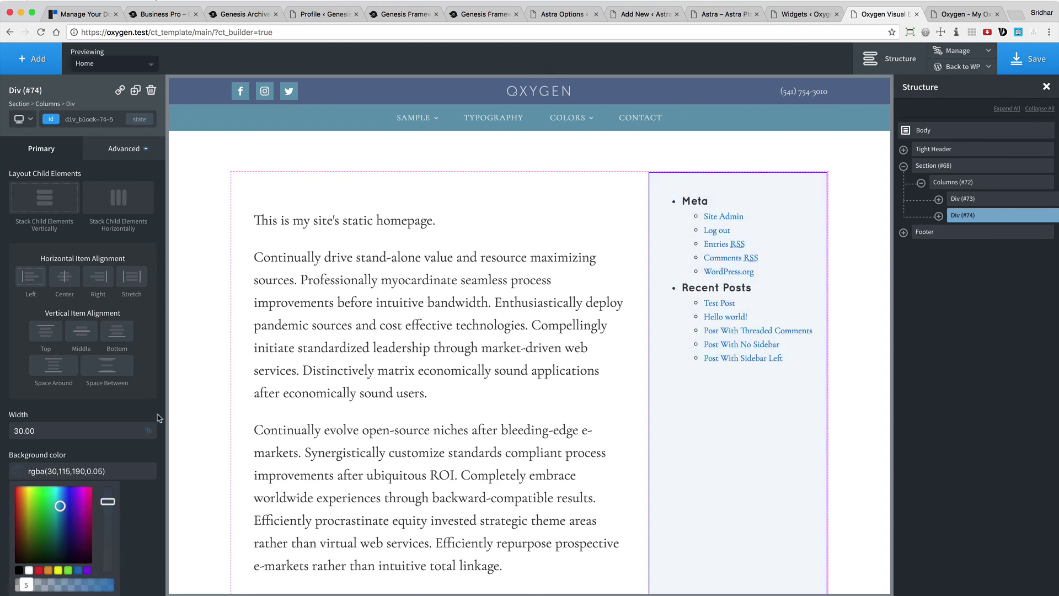
click(1009, 69)
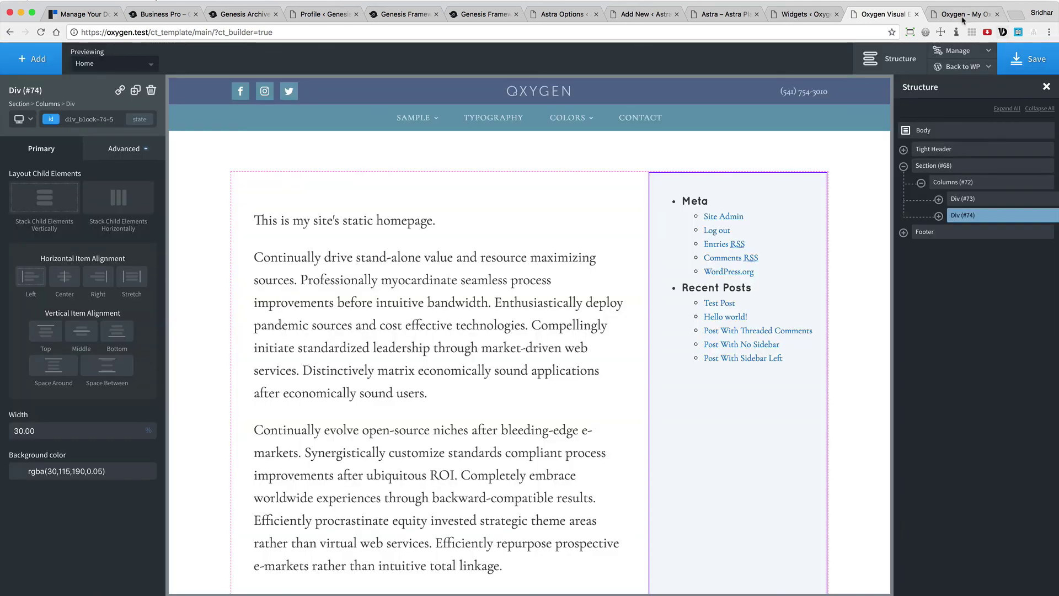
Reload the live homepage and check the faint blue Meta and Recent Posts sidebar beside the text
click(972, 16)
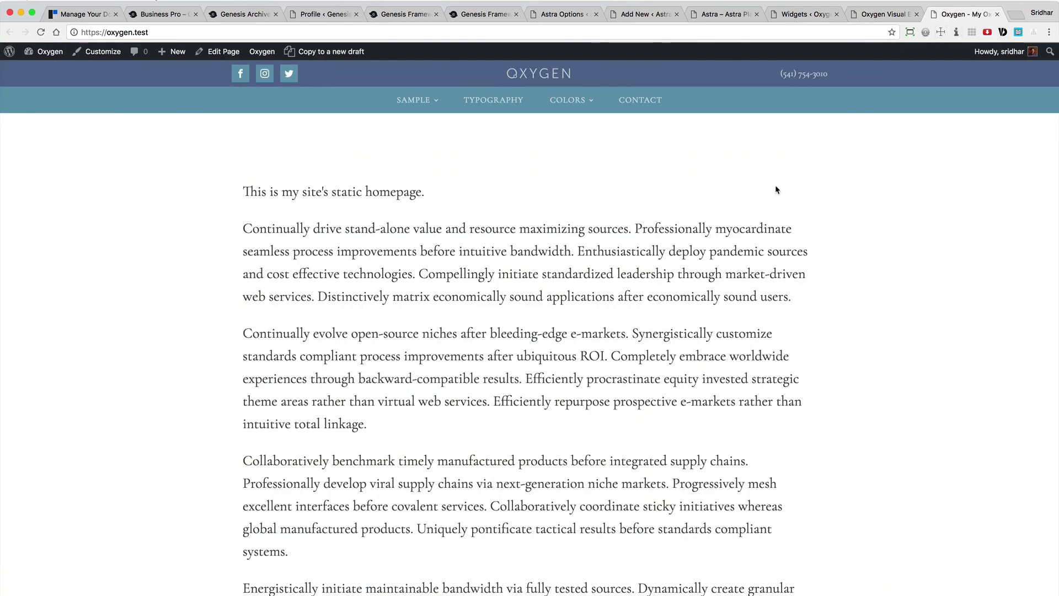
key(super+r)
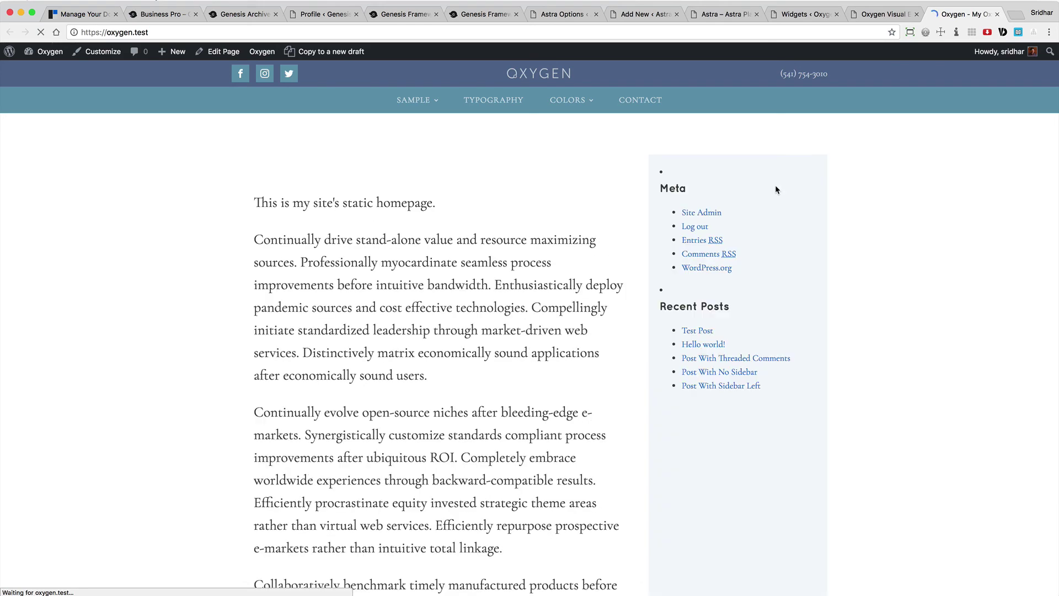
scroll(512, 280, down, 8)
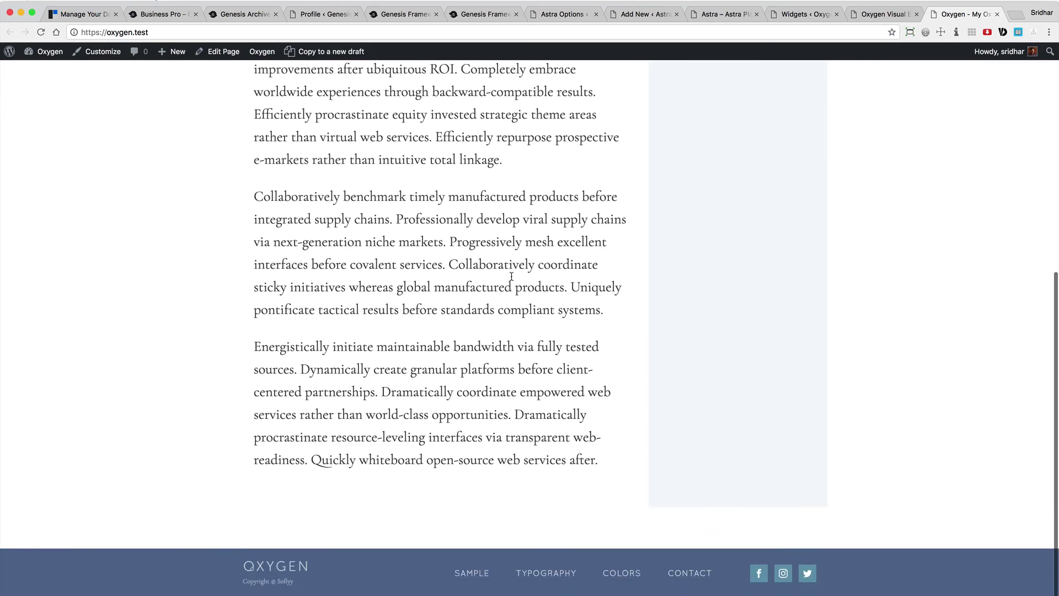
scroll(512, 279, up, 5)
scroll(512, 280, up, 3)
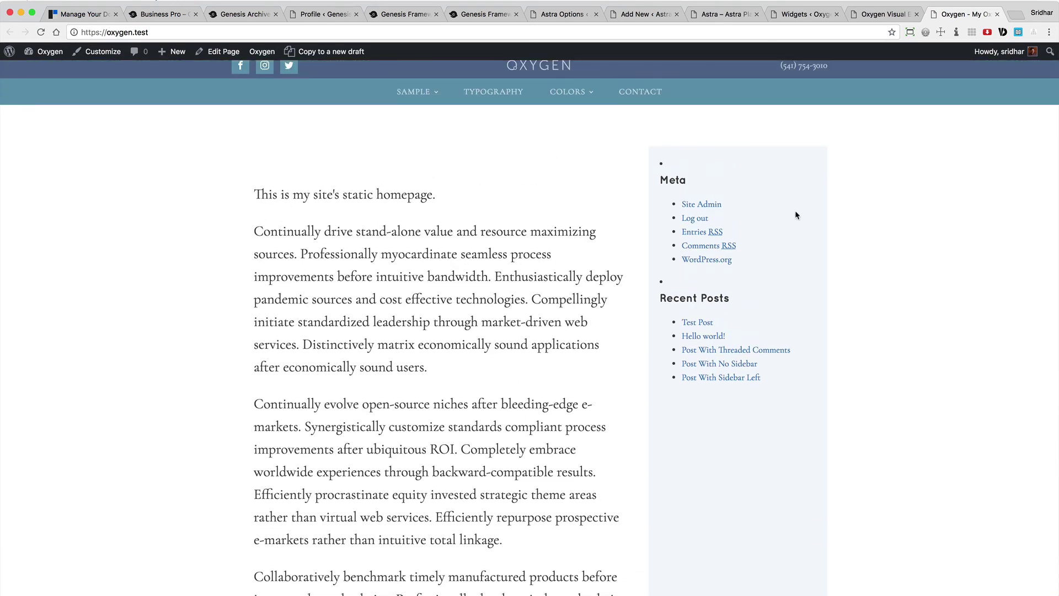
scroll(796, 212, down, 8)
scroll(796, 210, up, 6)
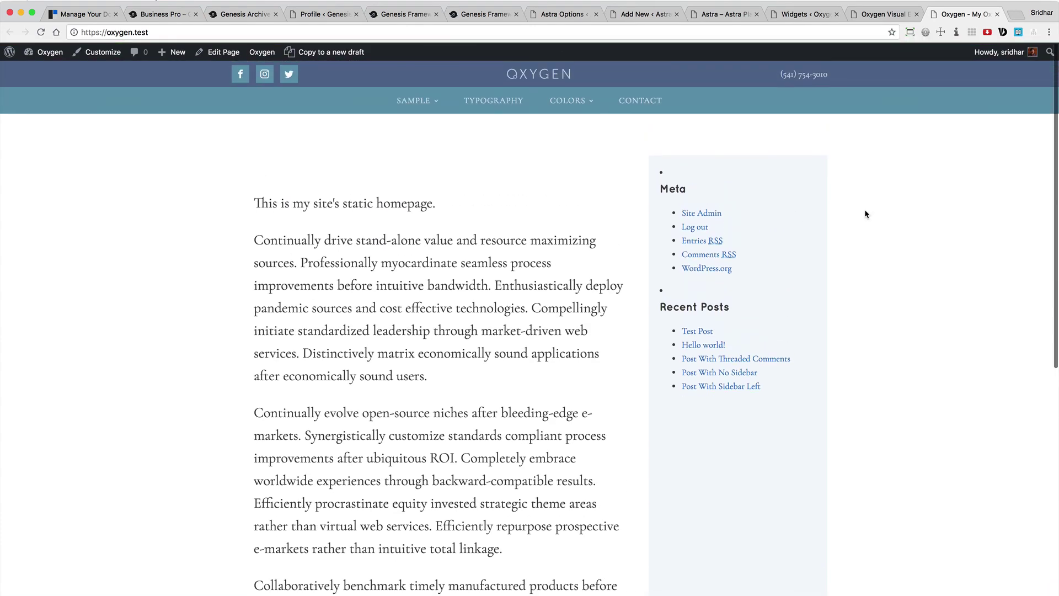